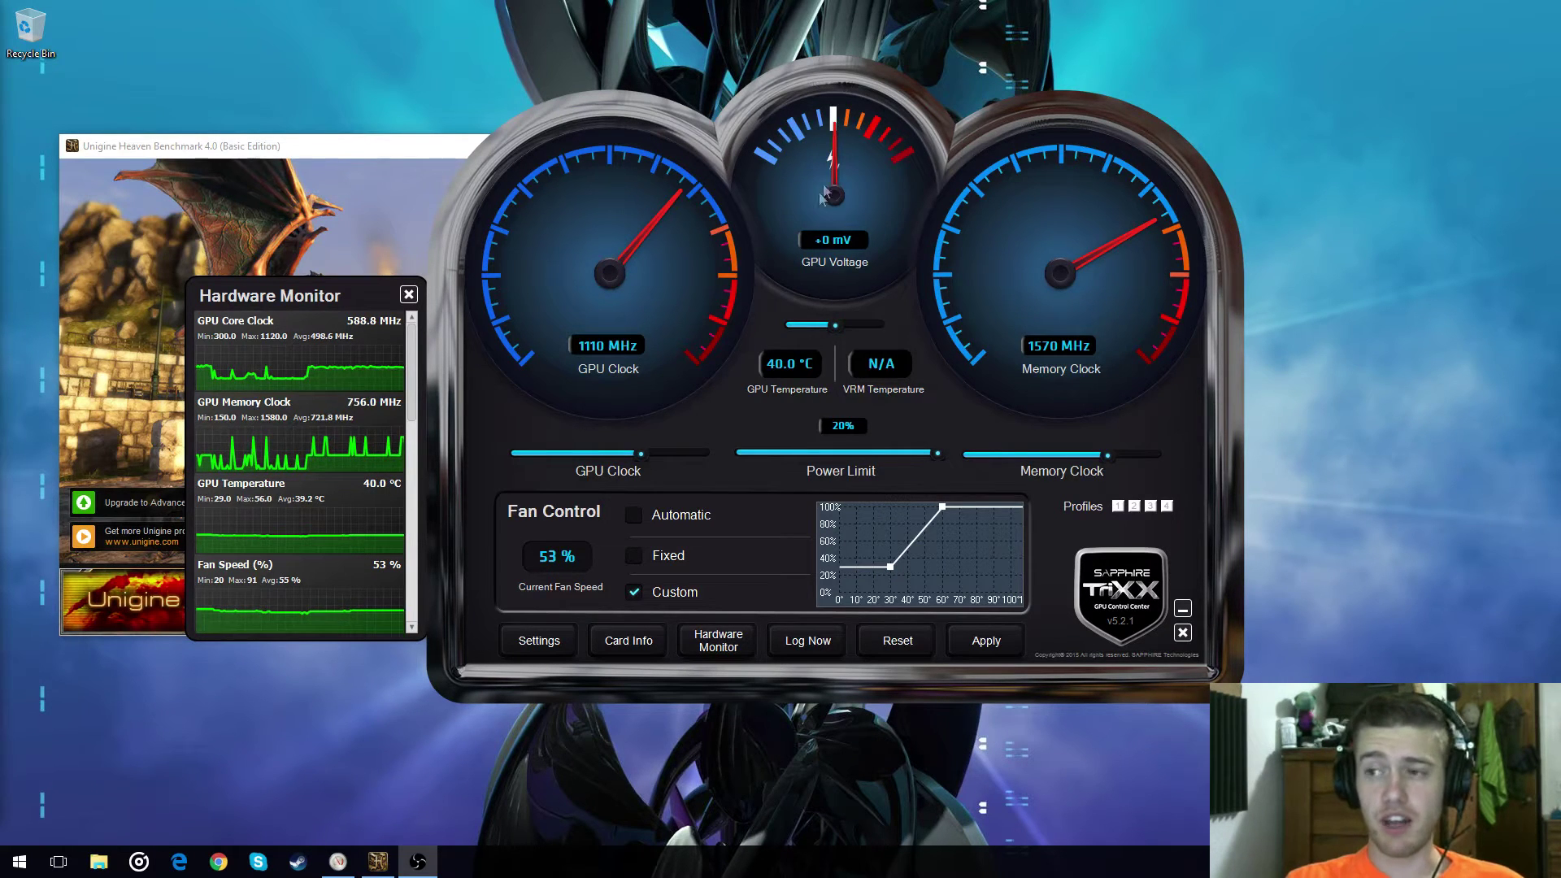
Nudge the GPU voltage, then reset to stock 1010 MHz GPU, 1450 MHz memory, 0% power limit
drag(835, 148, 831, 196)
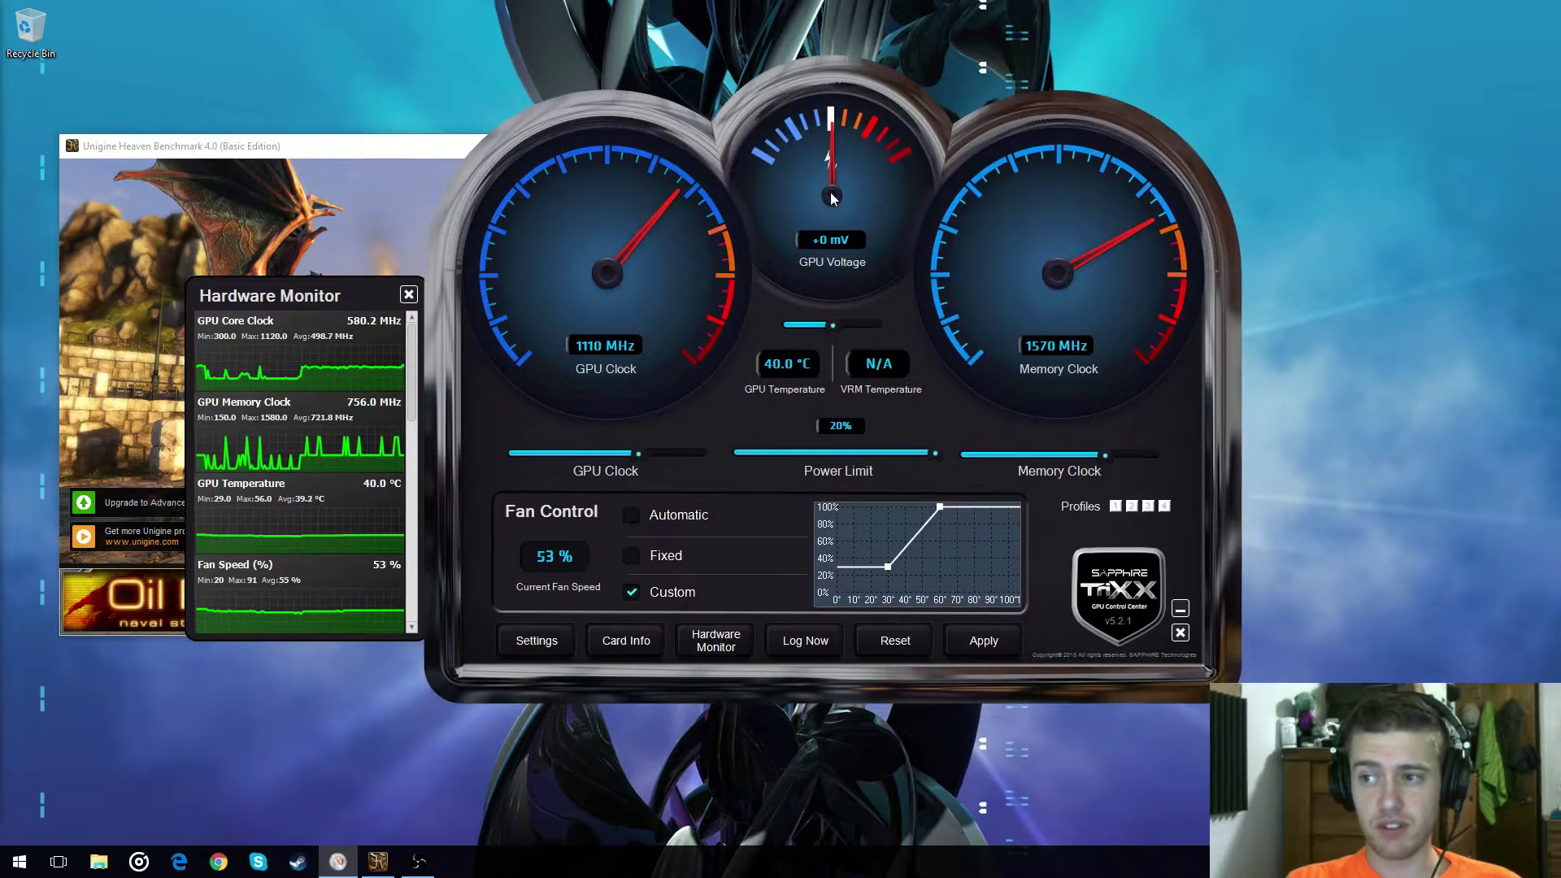
mouse_move(833, 327)
mouse_down()
mouse_move(862, 328)
mouse_move(829, 327)
mouse_up()
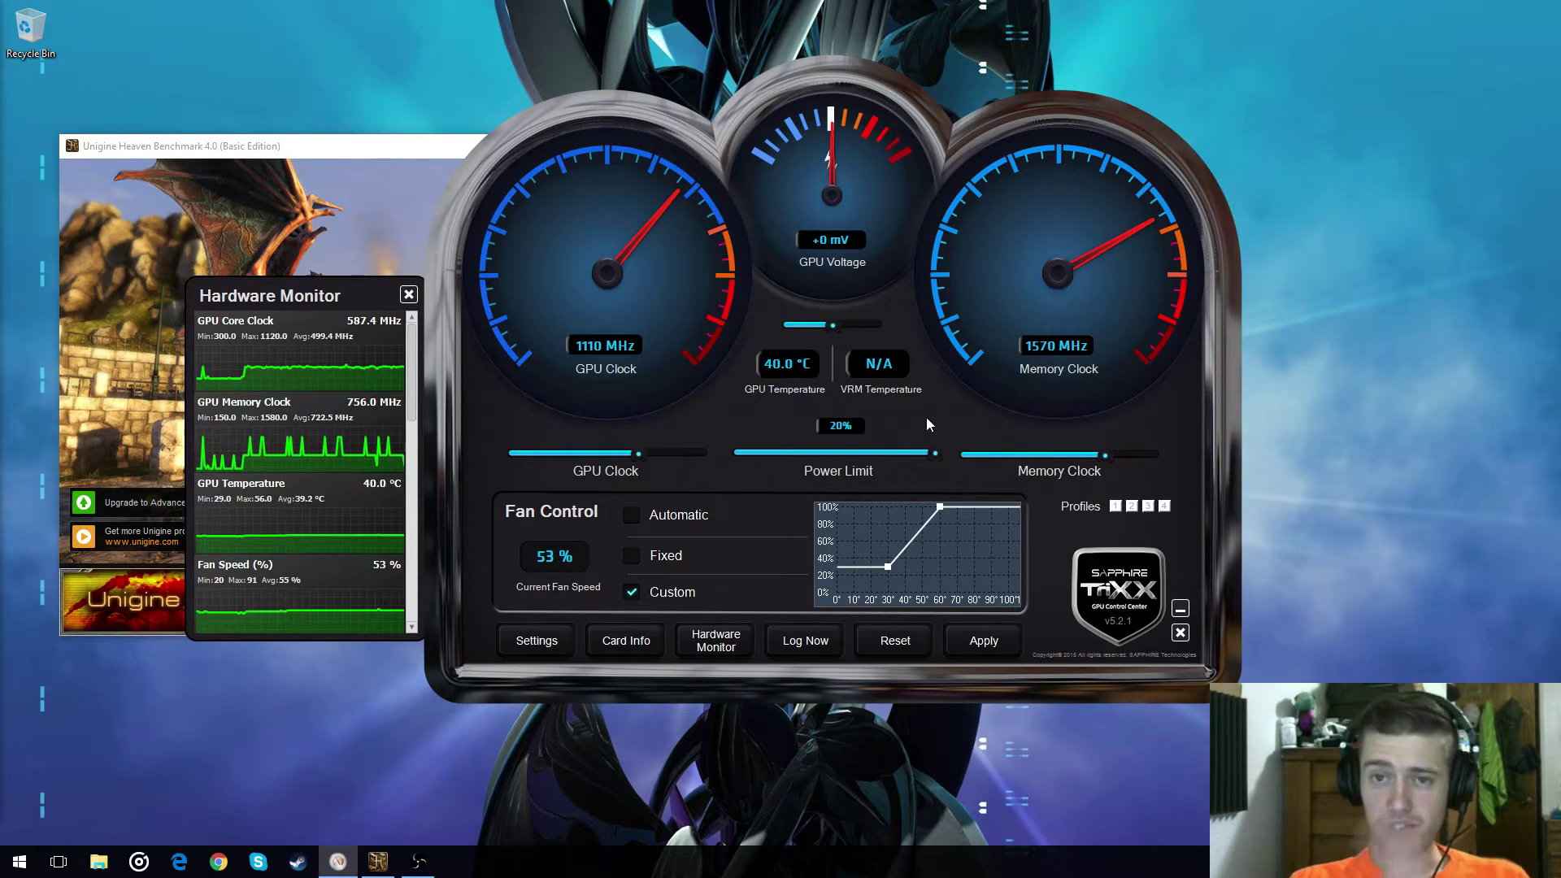
click(899, 642)
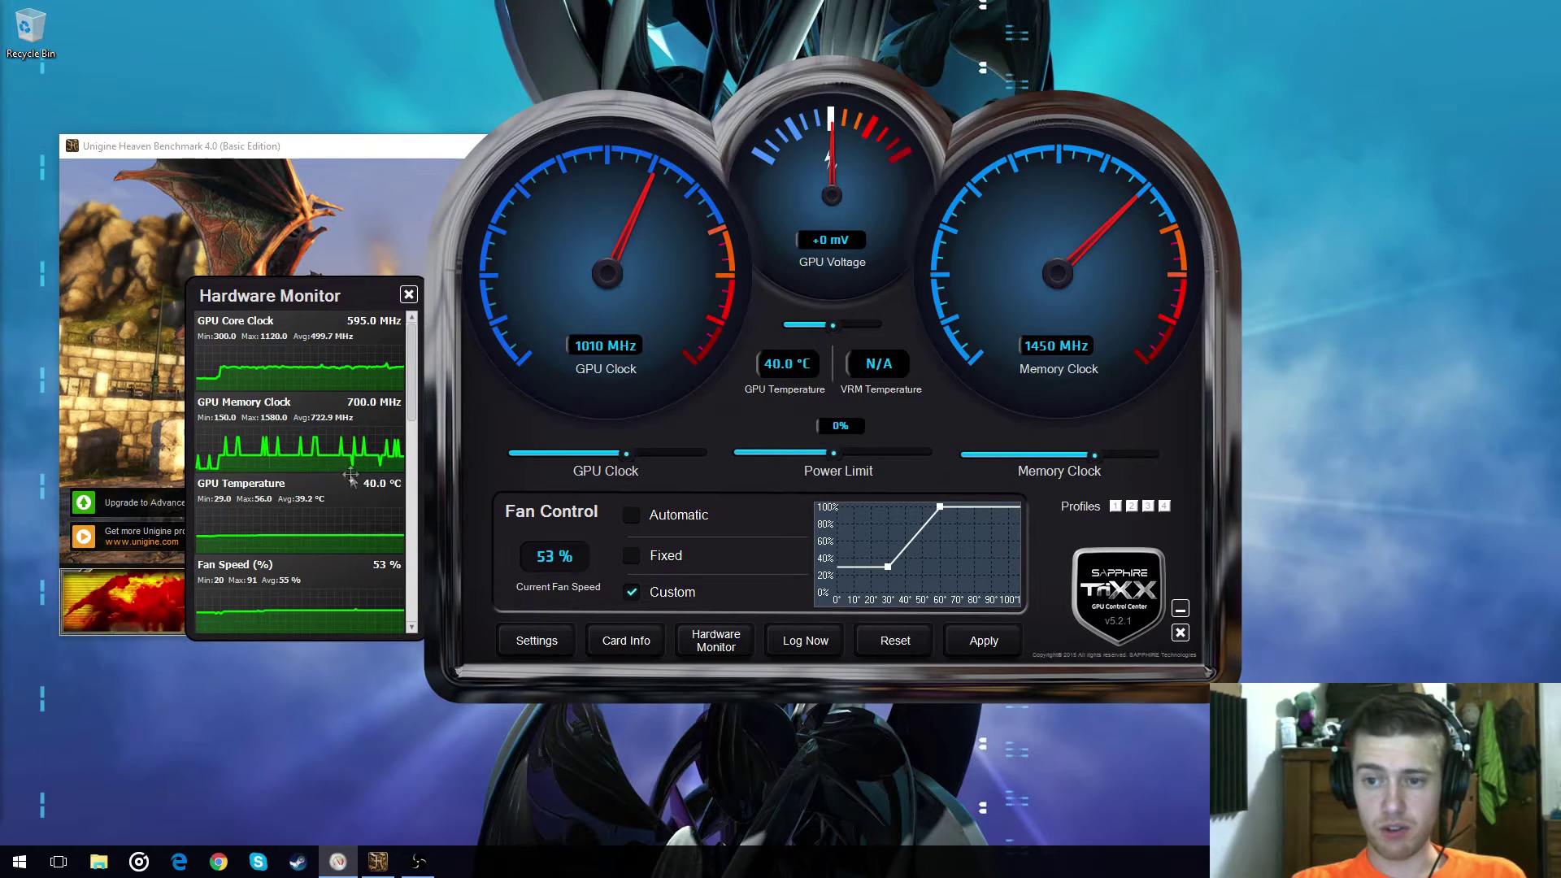
mouse_move(232, 612)
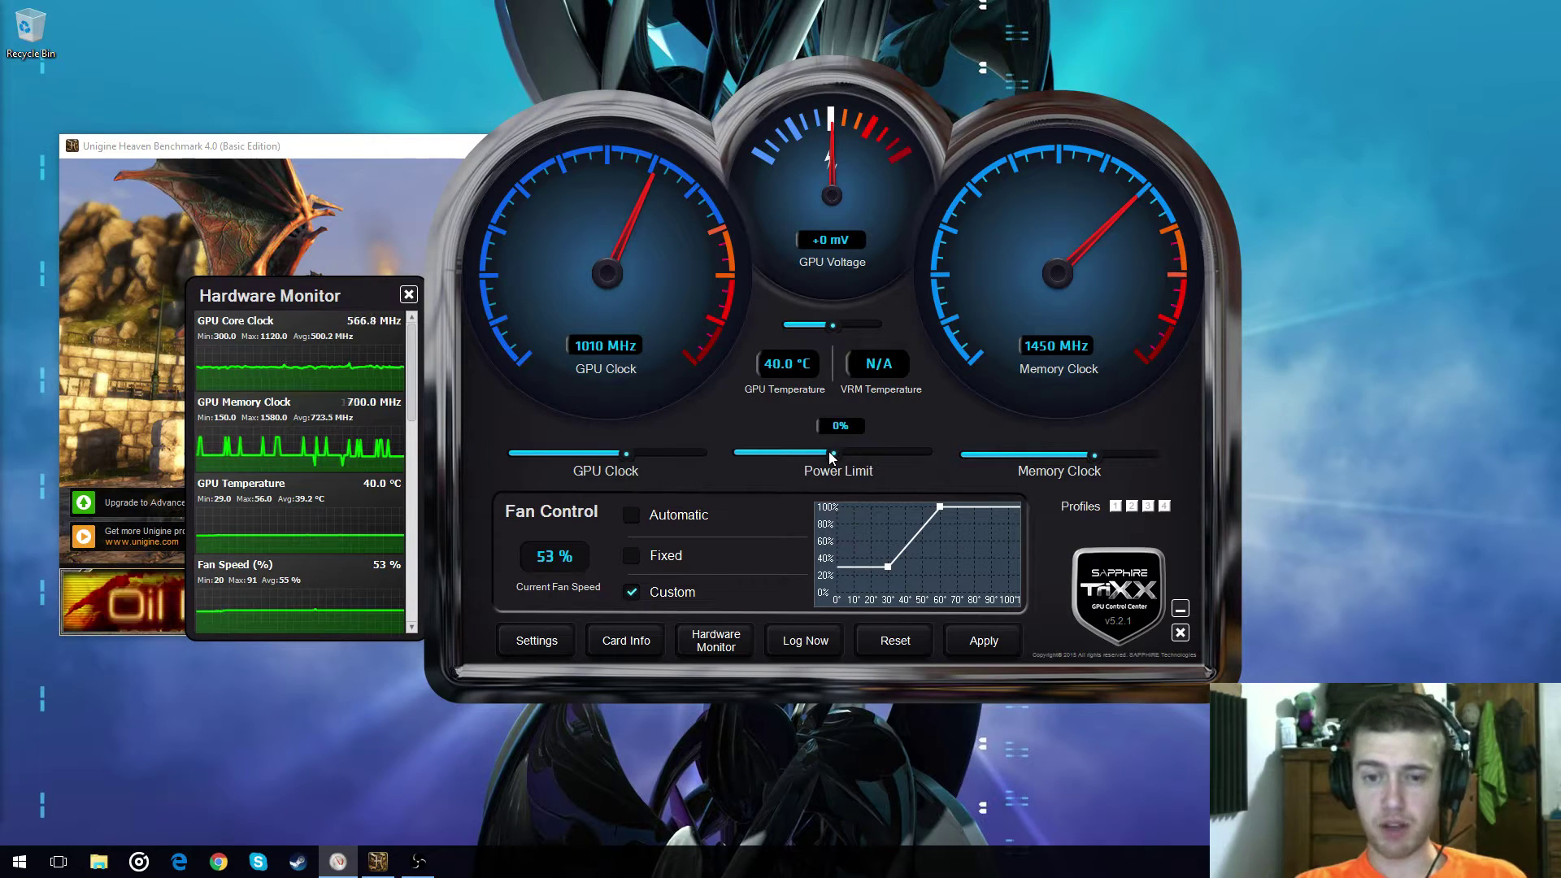
Apply a 20% power limit and 1020 MHz GPU clock, then bring the Heaven window forward
drag(832, 453, 895, 460)
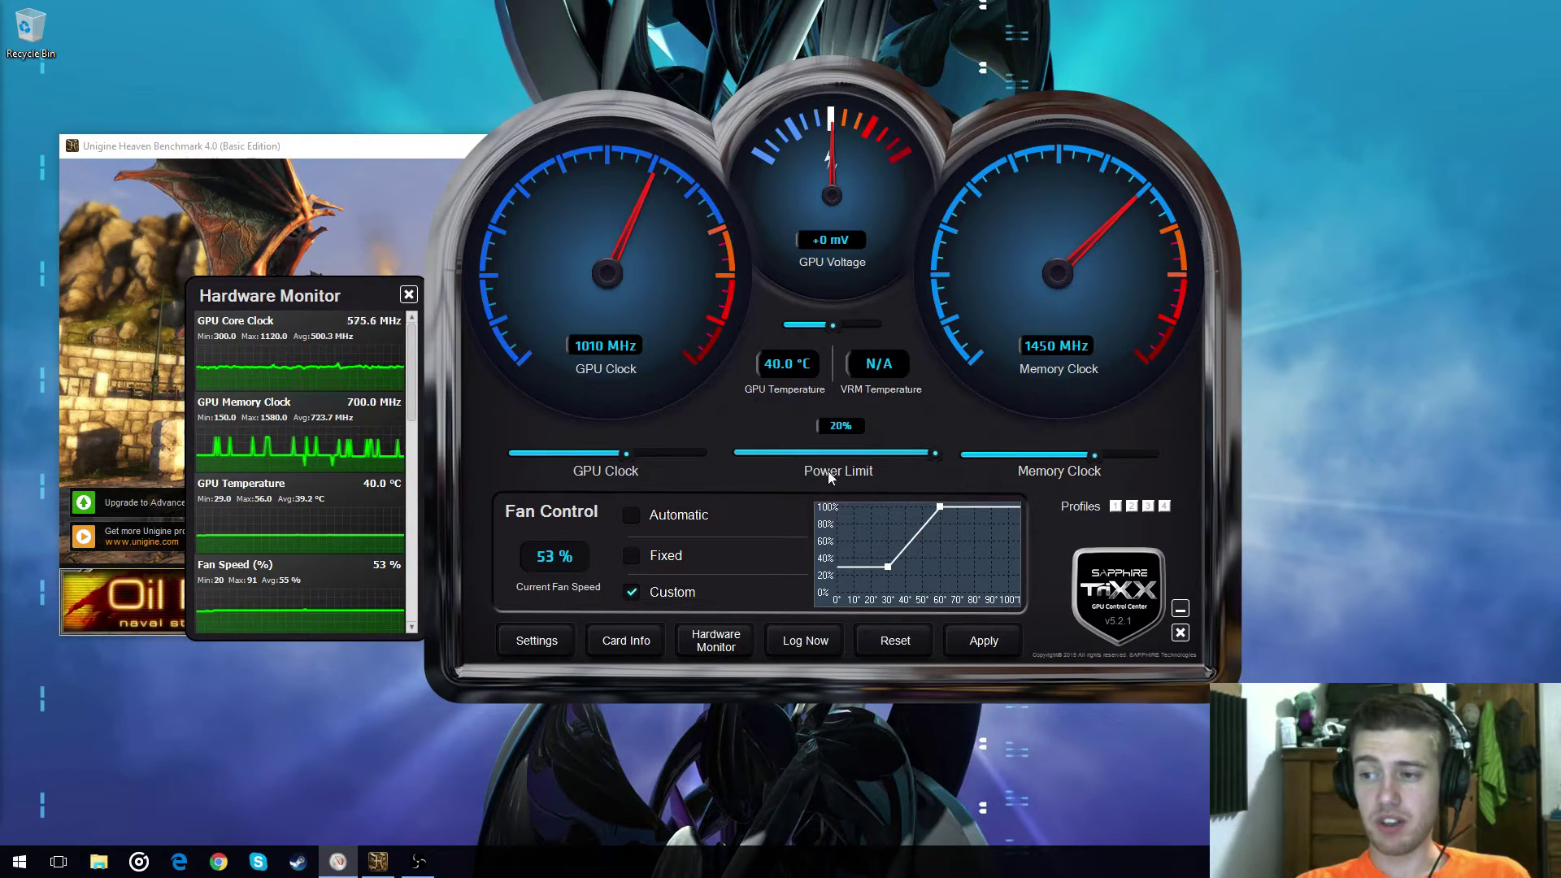
click(597, 343)
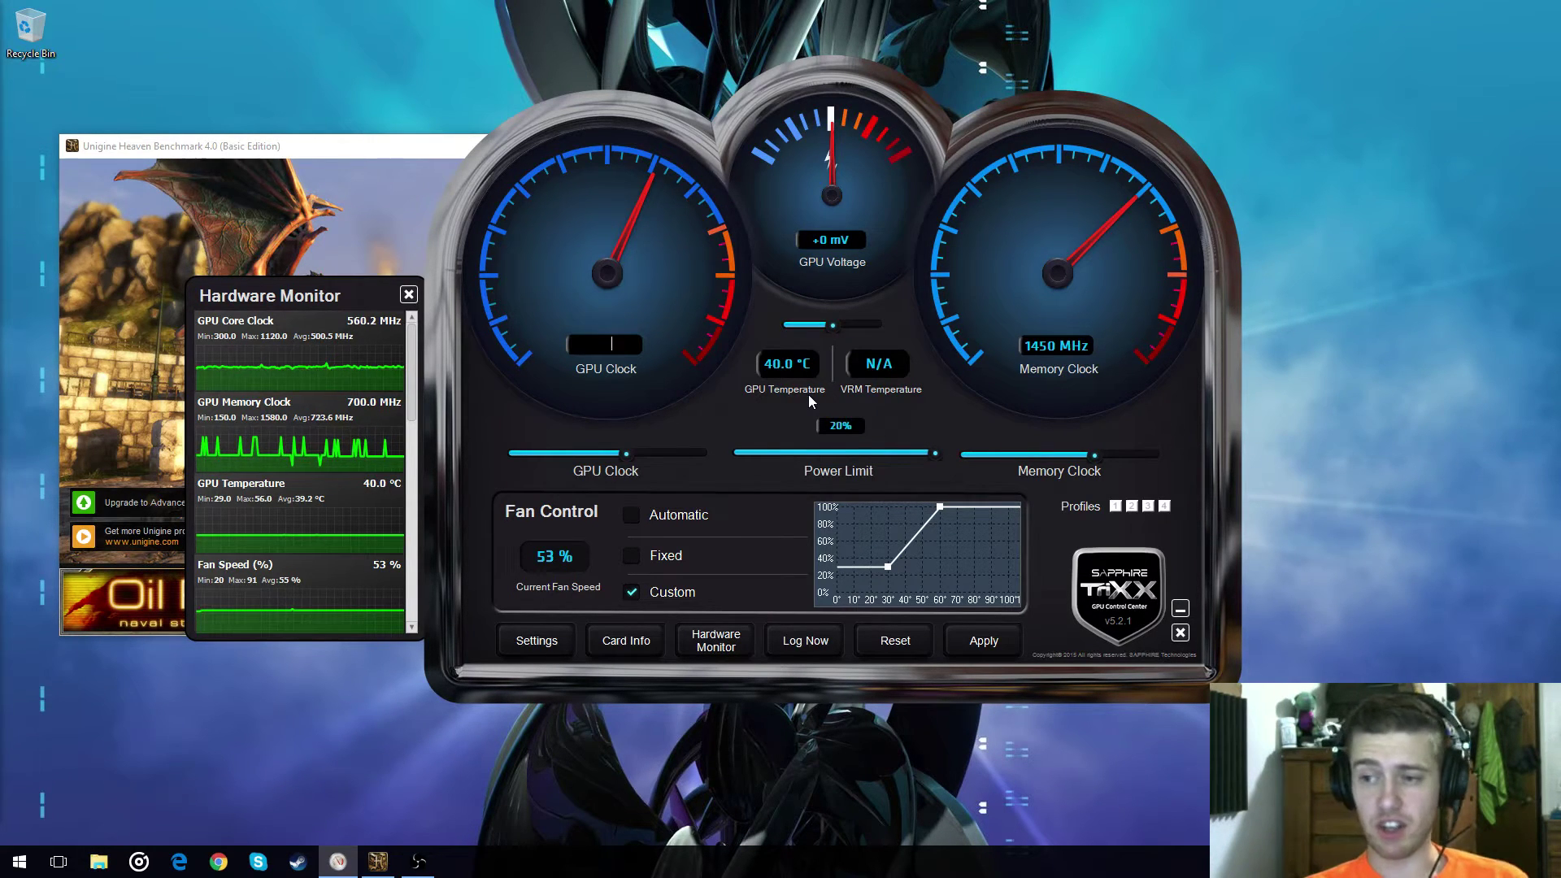
text(1020)
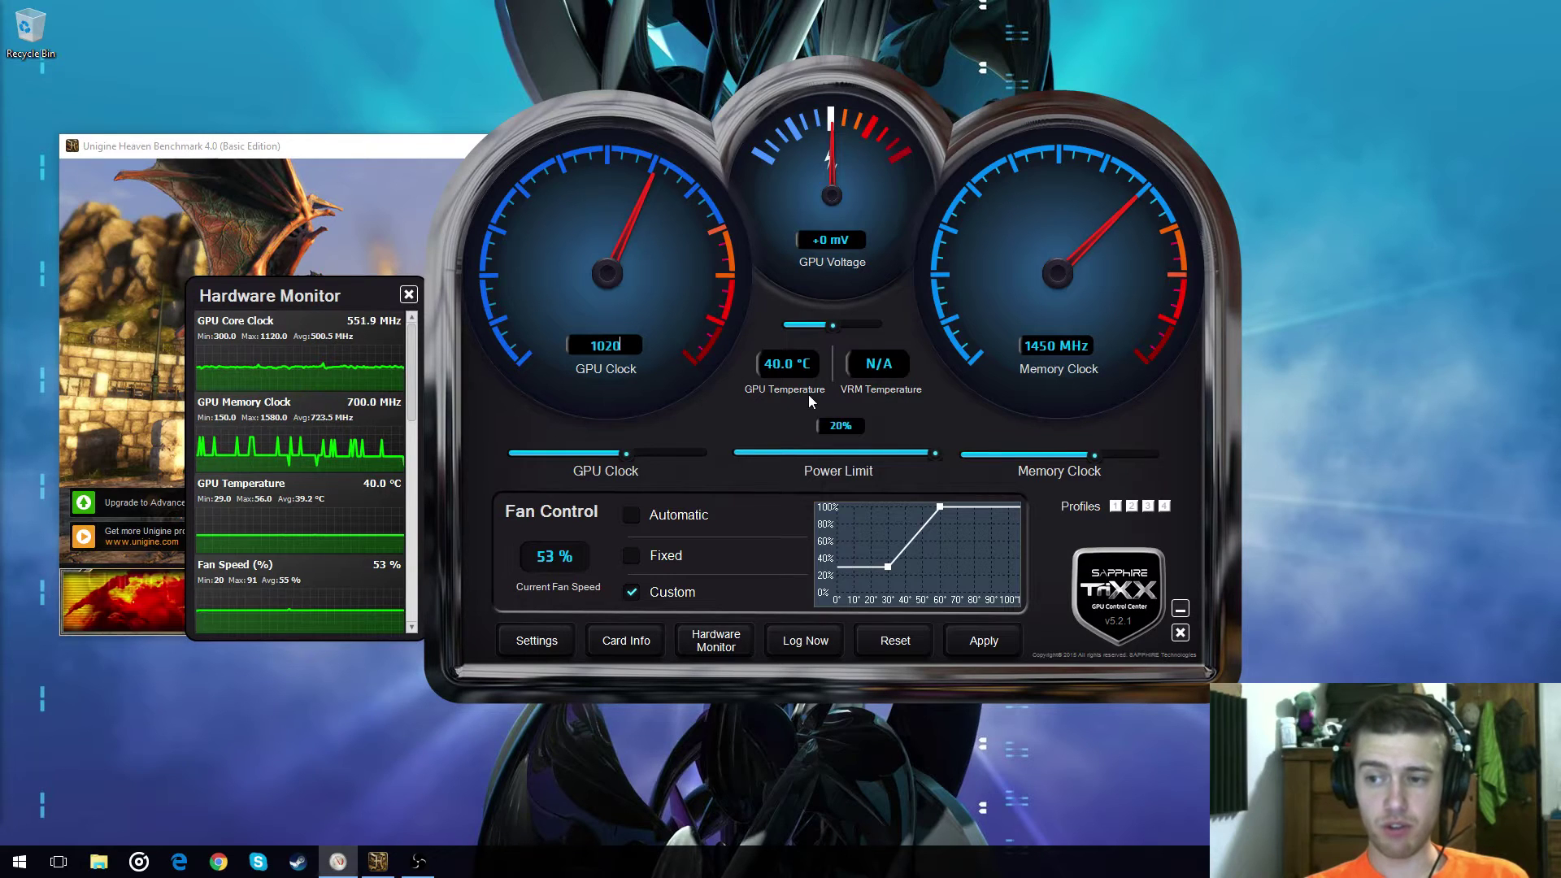
key(Return)
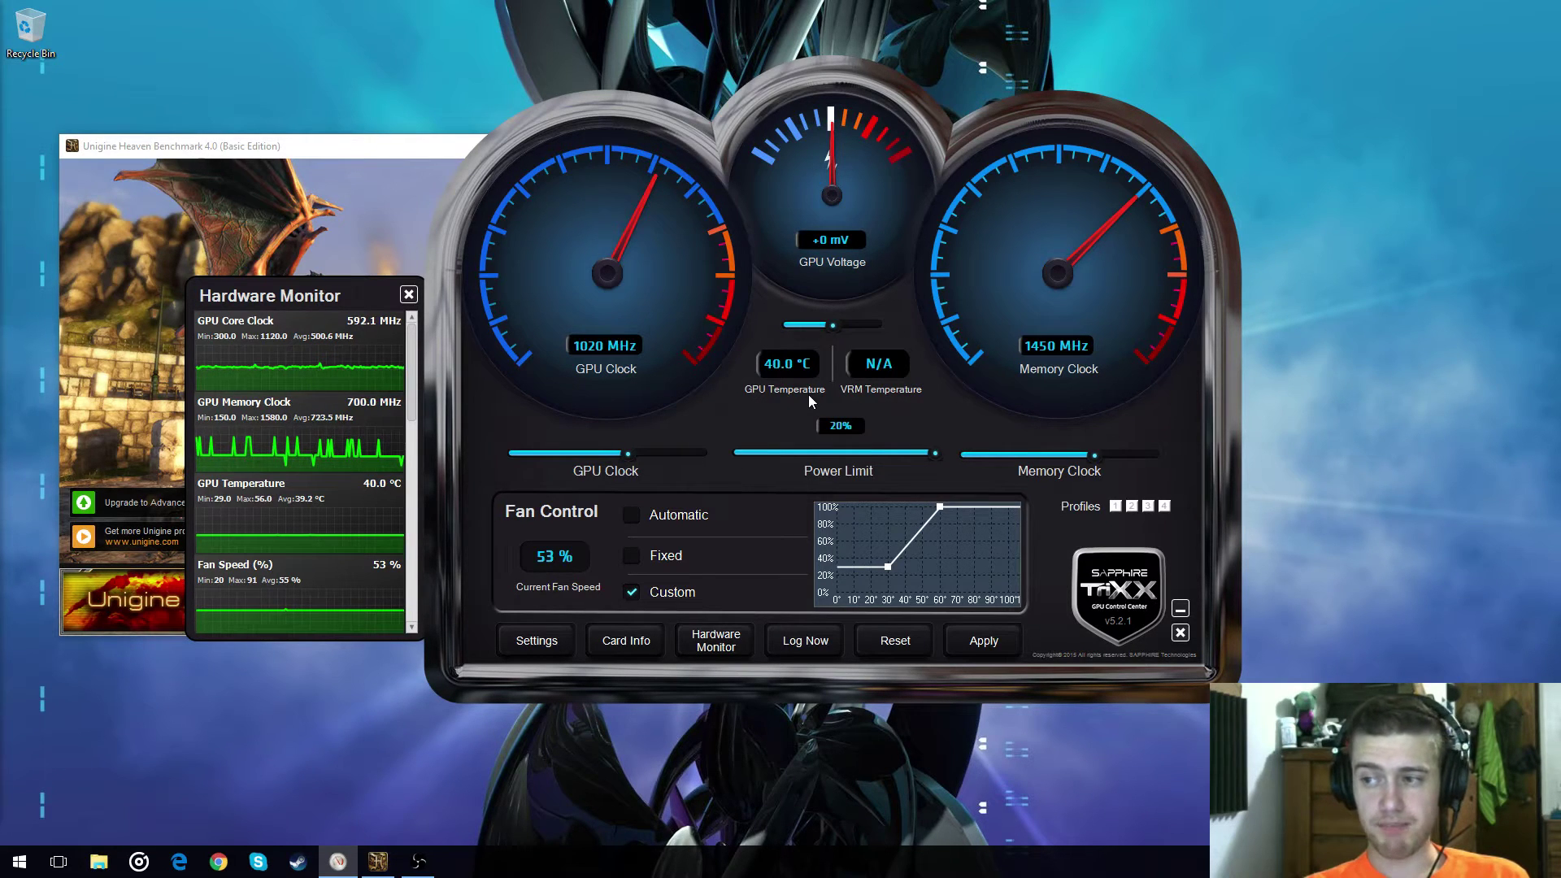
click(993, 644)
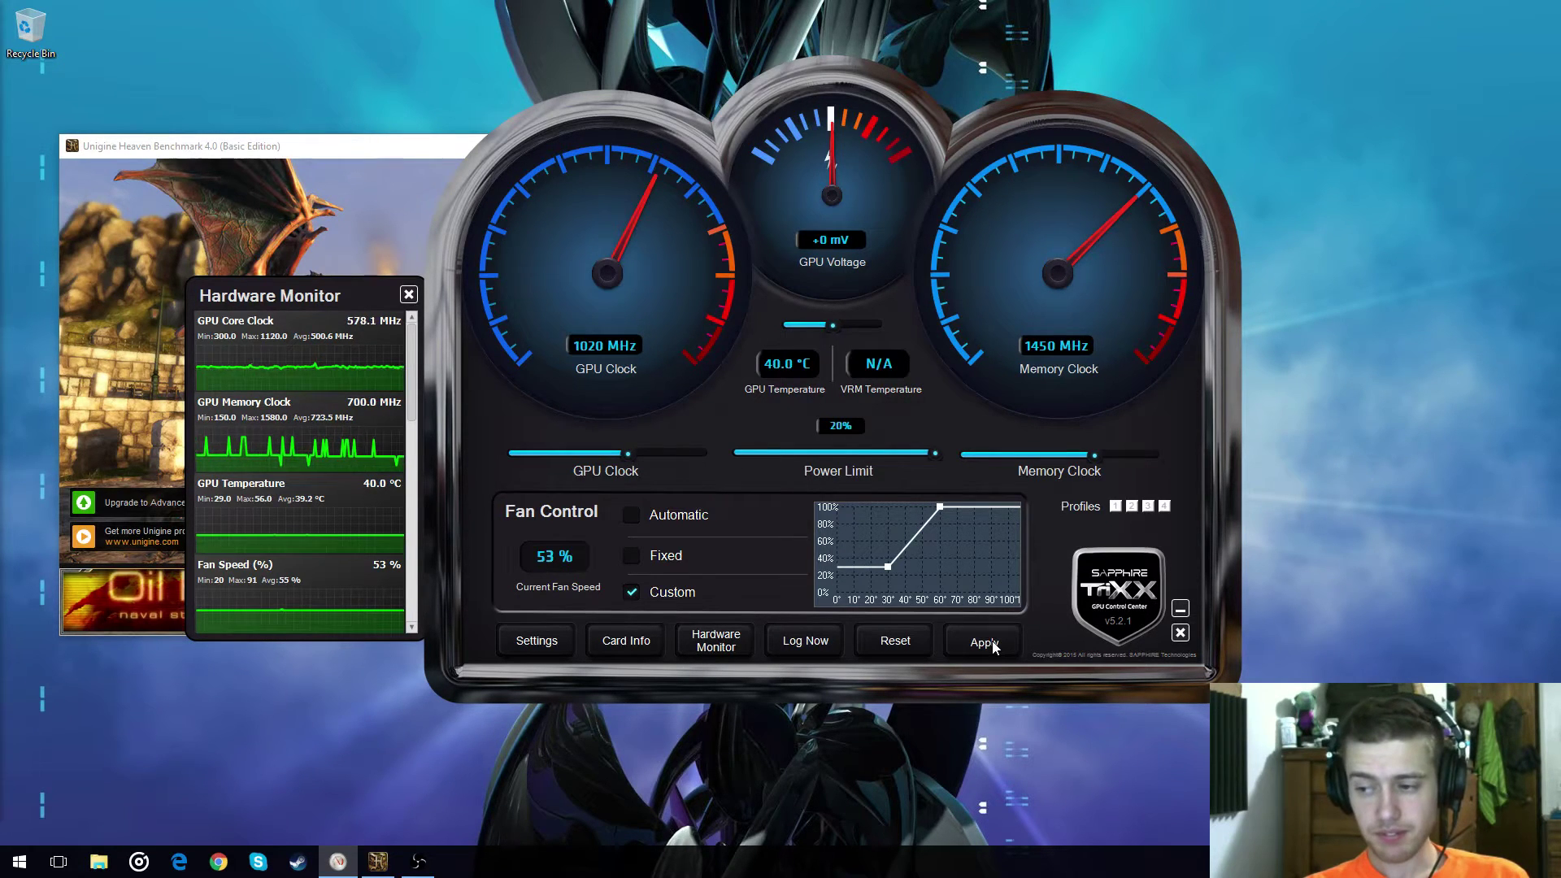
click(273, 148)
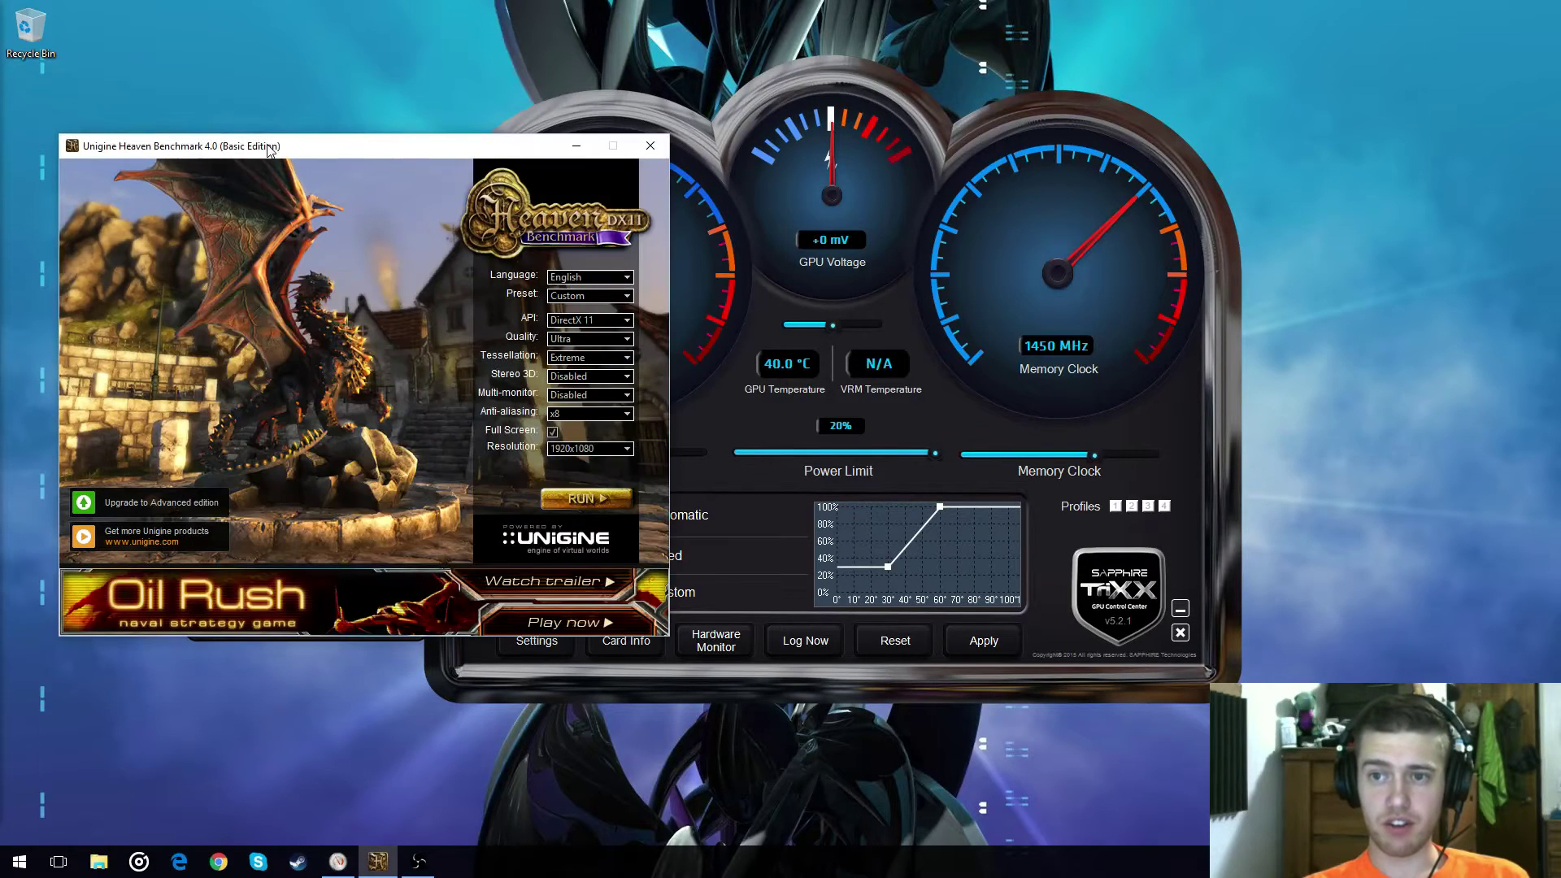
Run the Heaven scene at 1020 MHz, then cancel its timed benchmarking with Esc
click(616, 507)
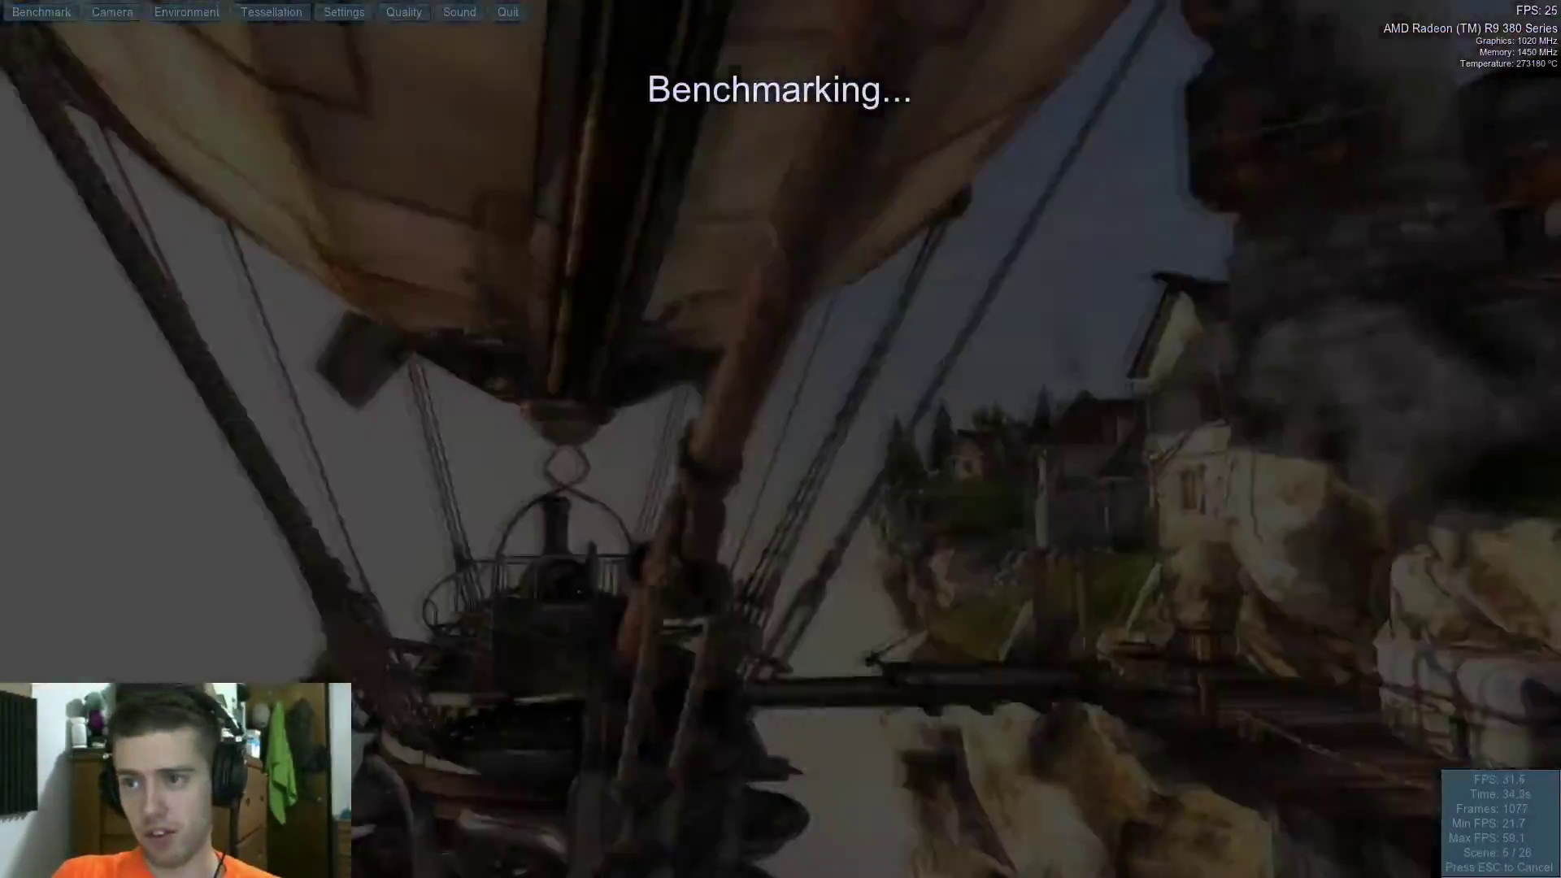
key(Escape)
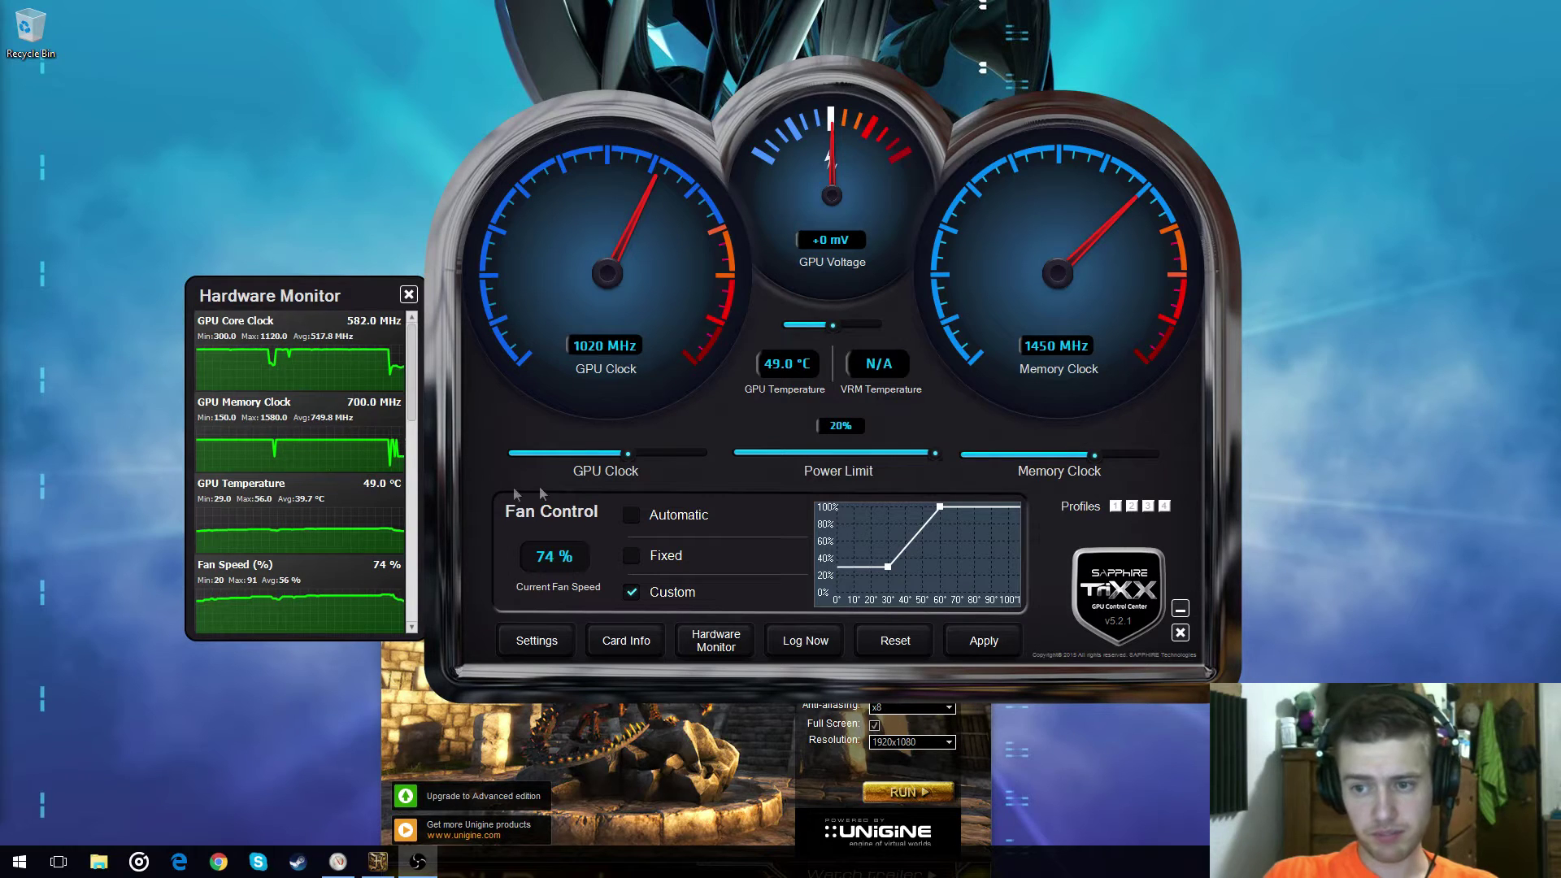
Enter 1030 MHz as the GPU clock and apply it to the card
click(593, 347)
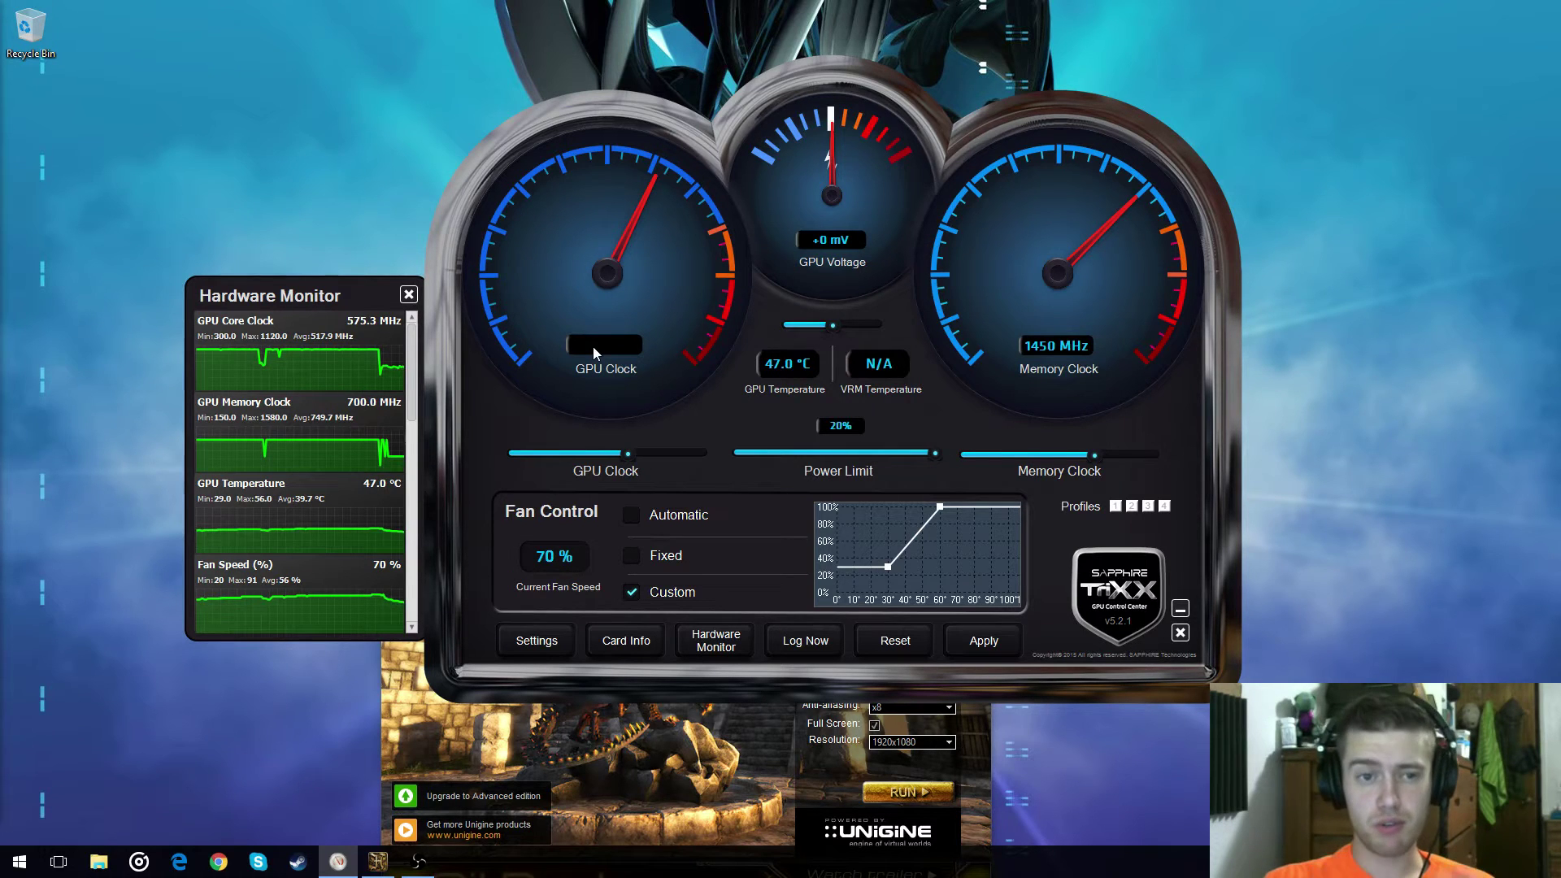
text(1)
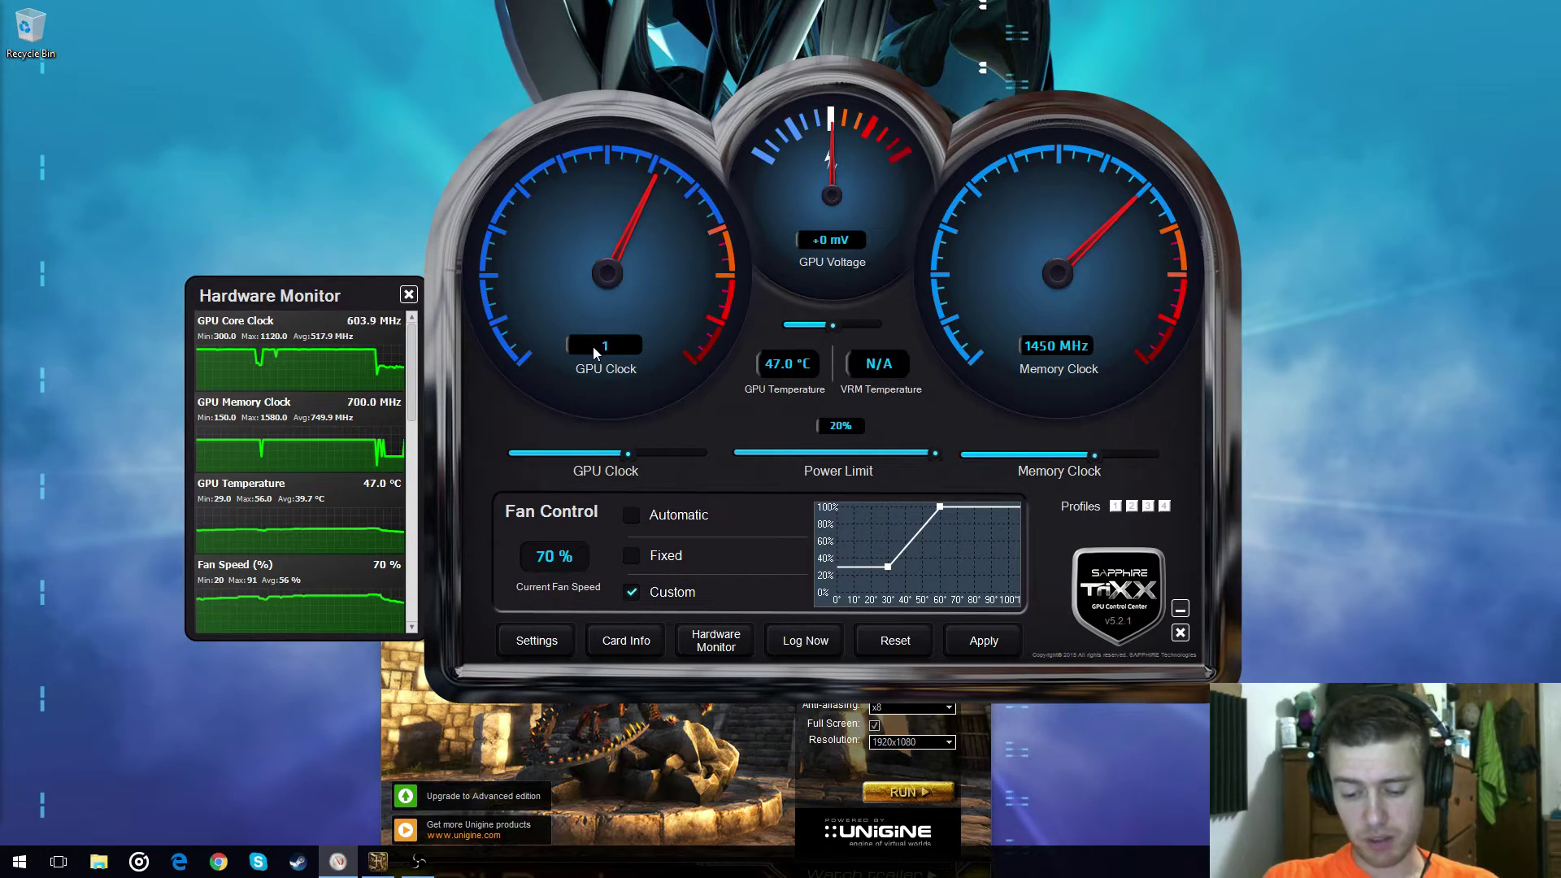
text(030)
key(Return)
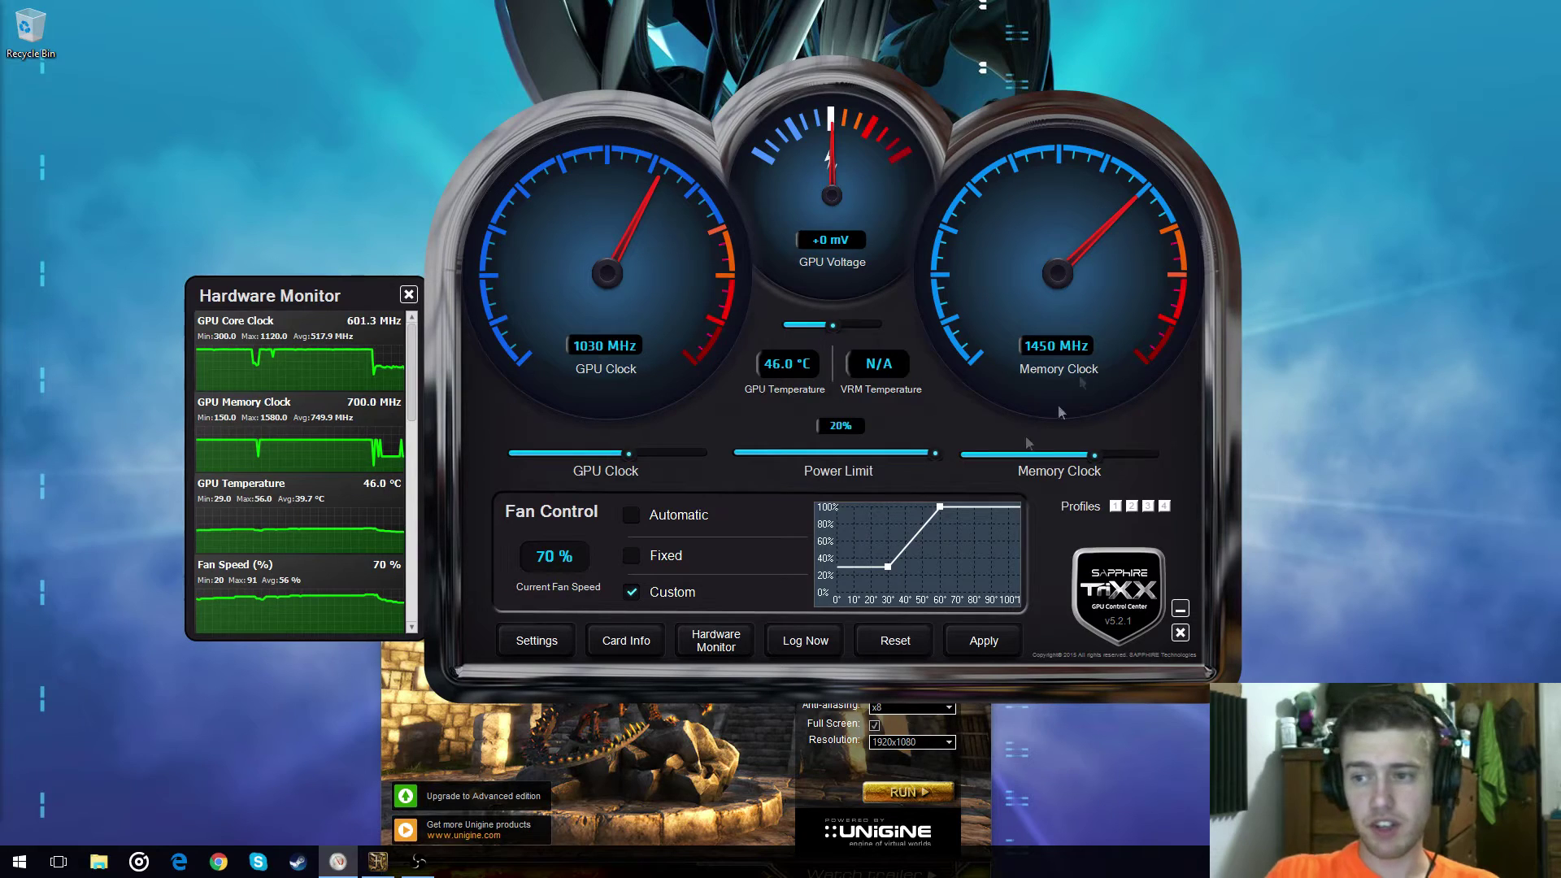
click(985, 644)
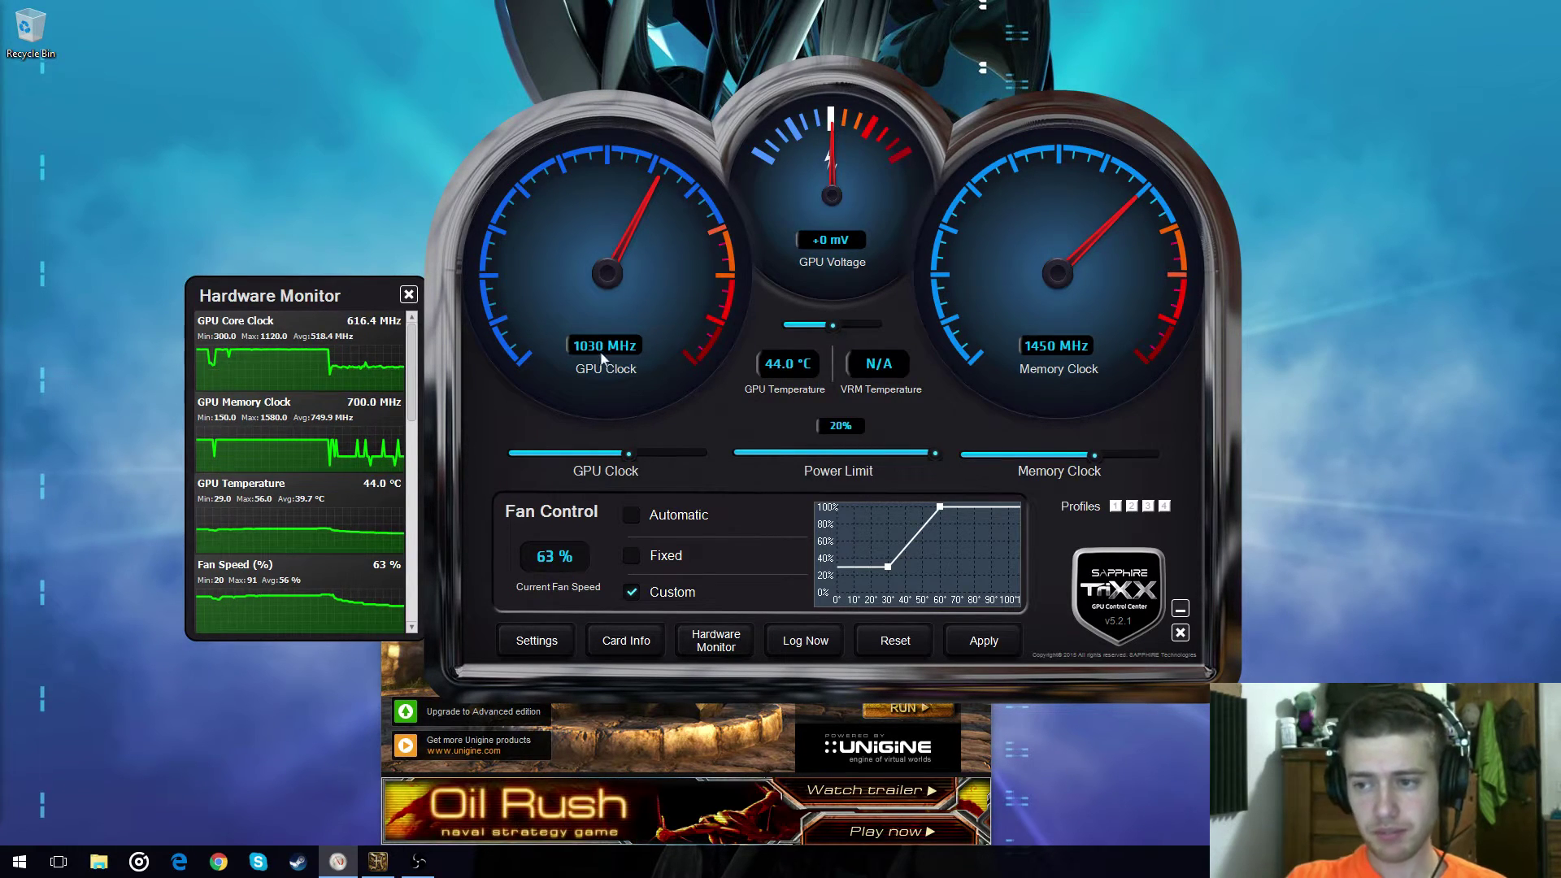
Enter 1110 MHz into the GPU clock field
text(11)
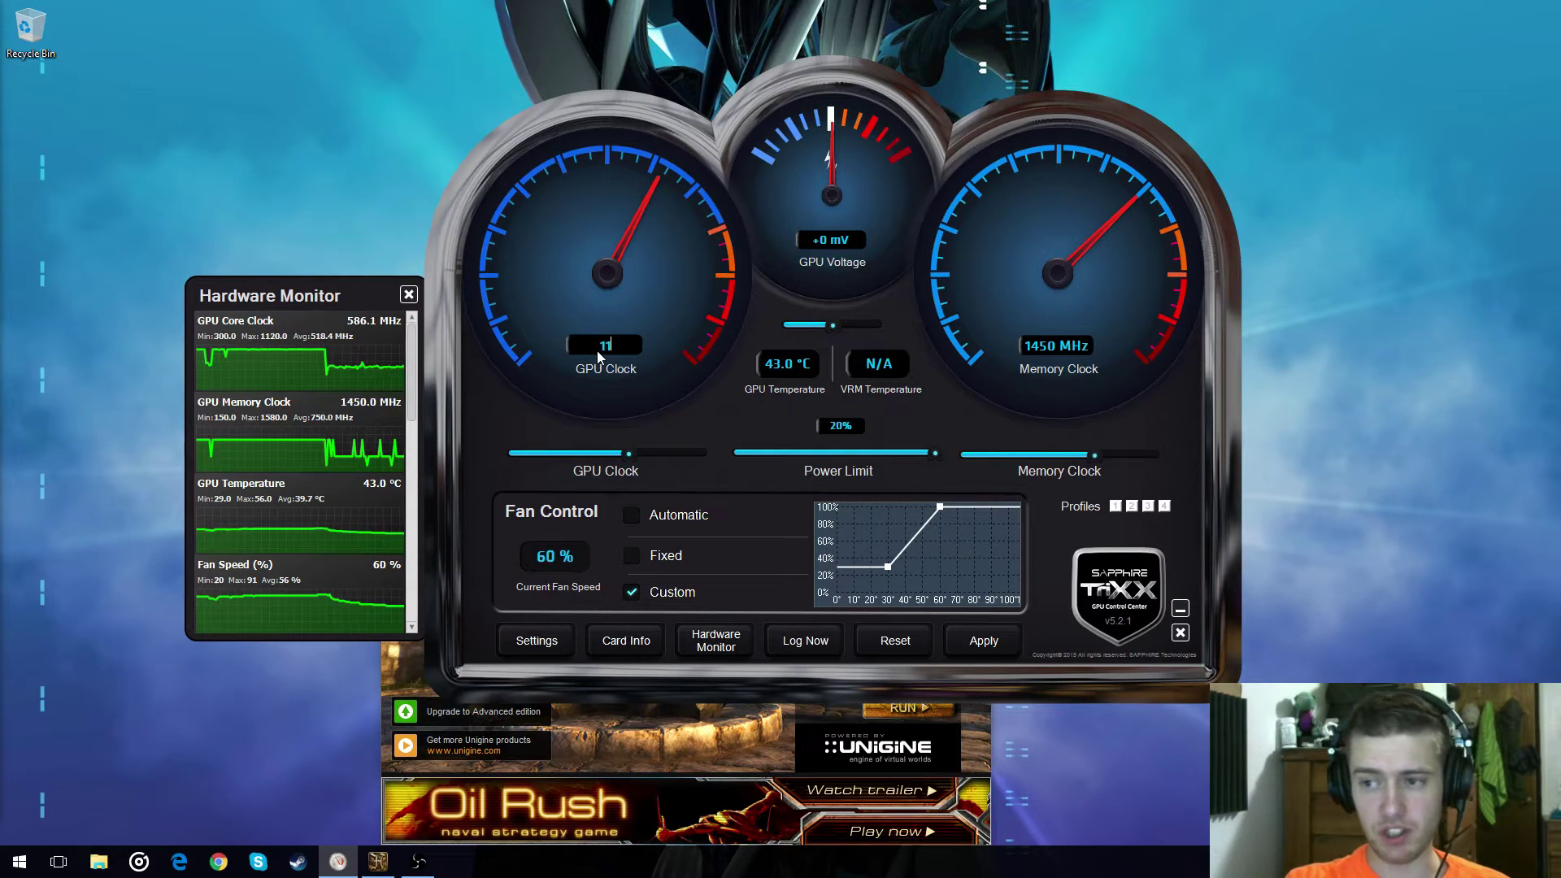
text(10)
key(Return)
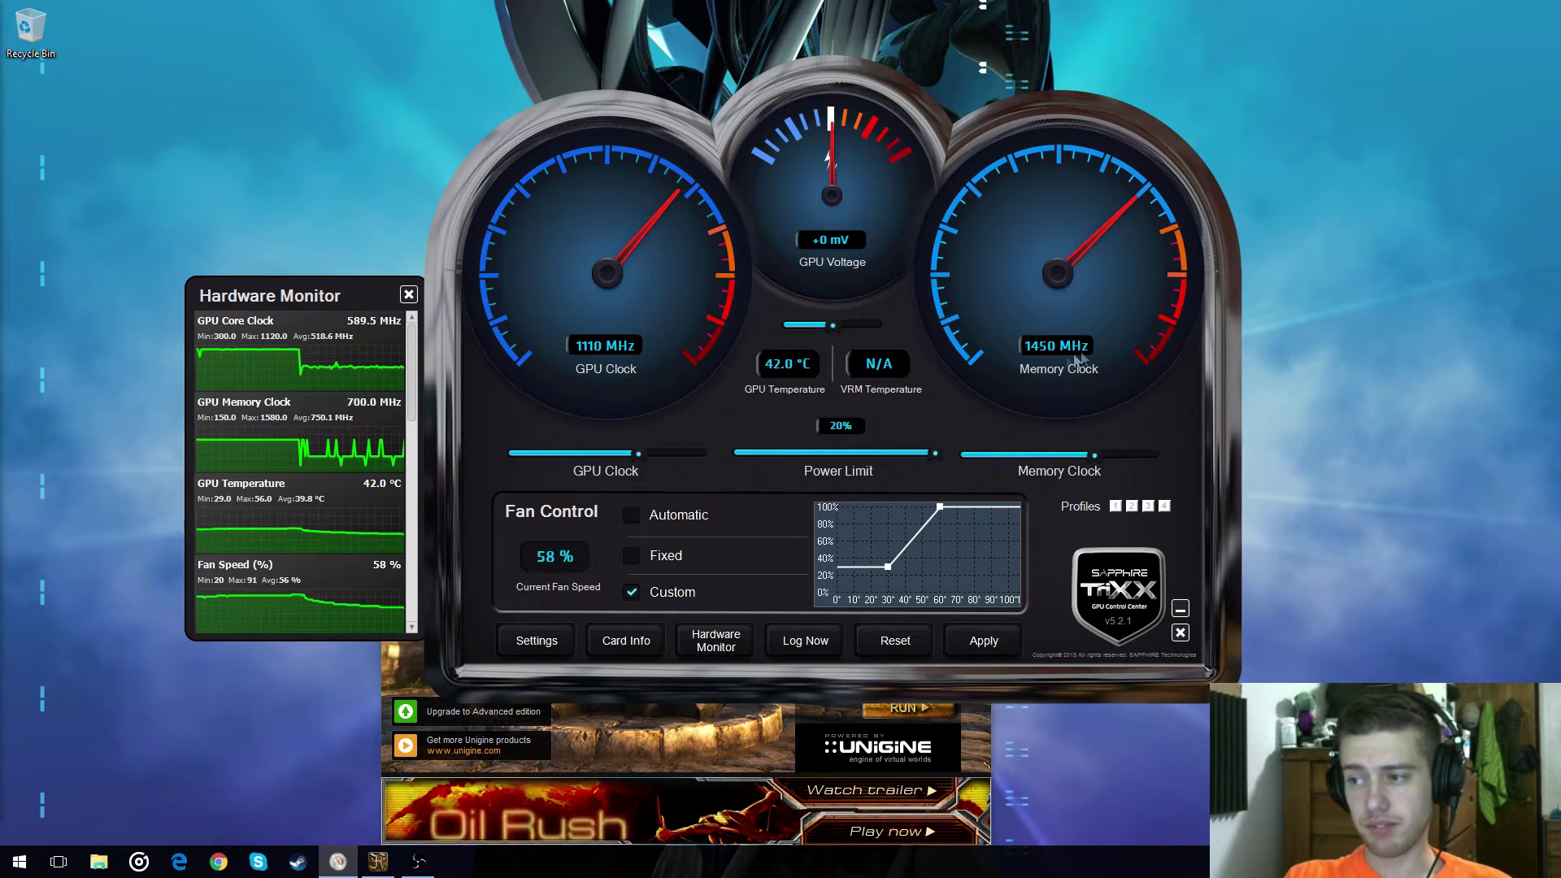
Set the memory clock to 1570 MHz, then 1600 MHz, and apply the clocks
key(BackSpace)
key(BackSpace)
key(BackSpace)
key(BackSpace)
key(BackSpace)
key(BackSpace)
key(BackSpace)
key(BackSpace)
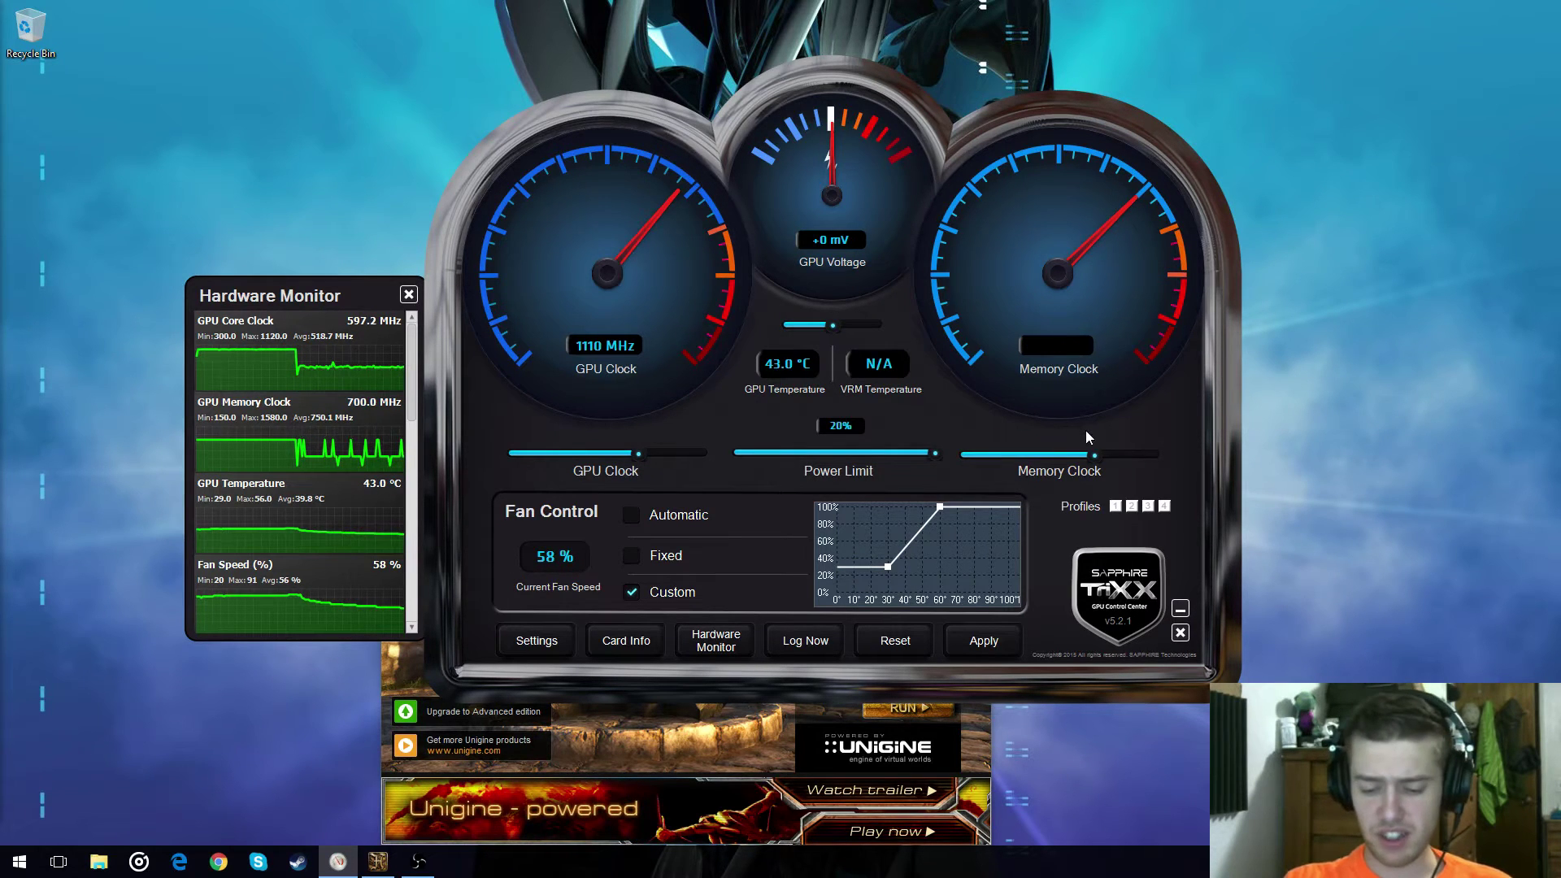
text(1570)
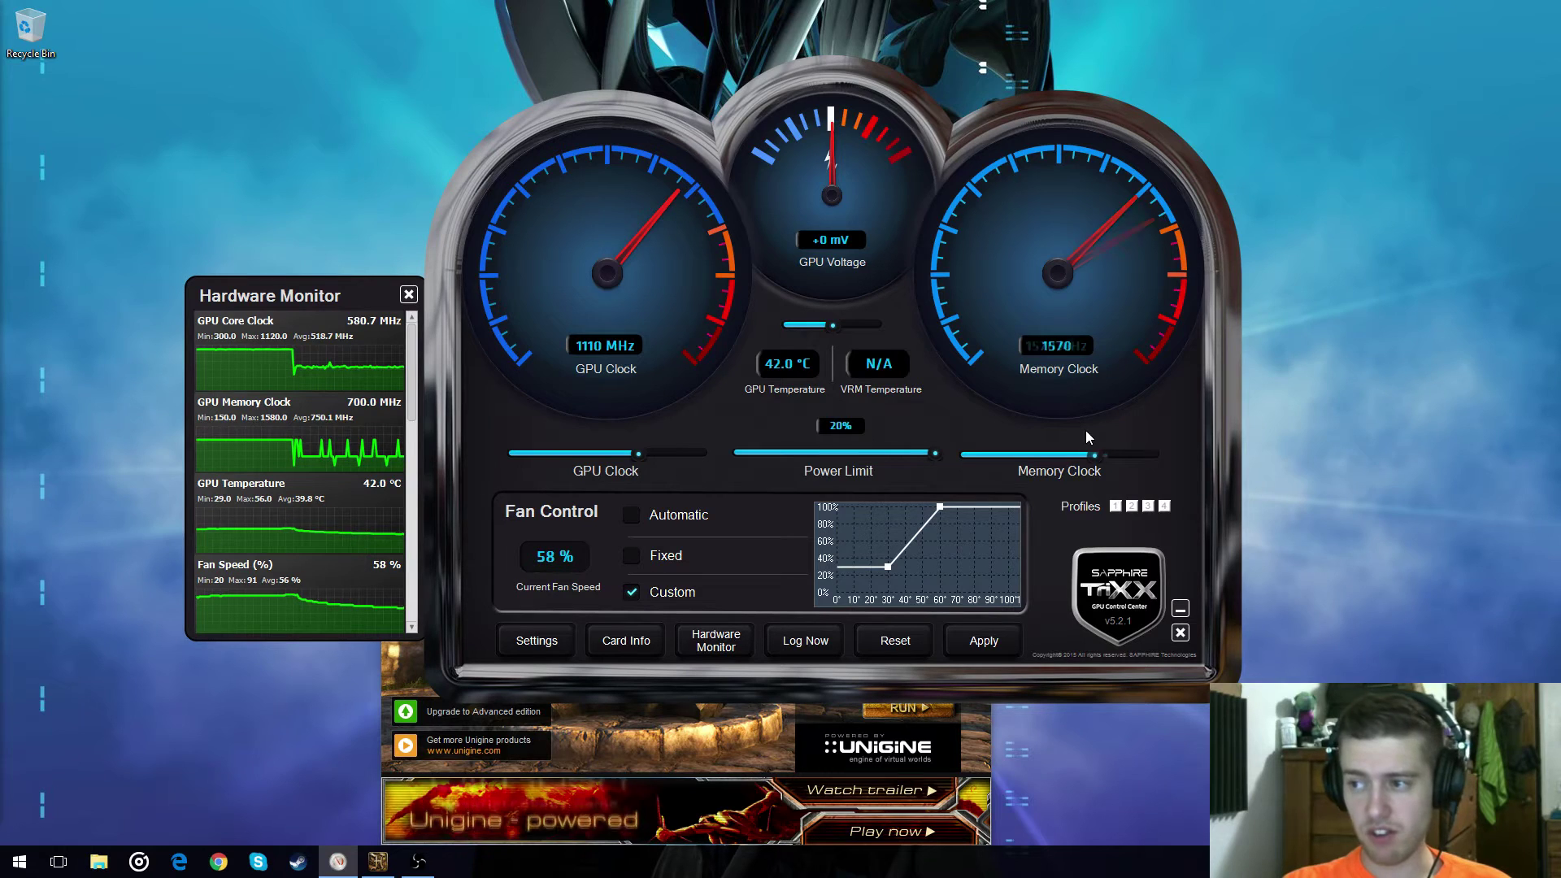
key(Return)
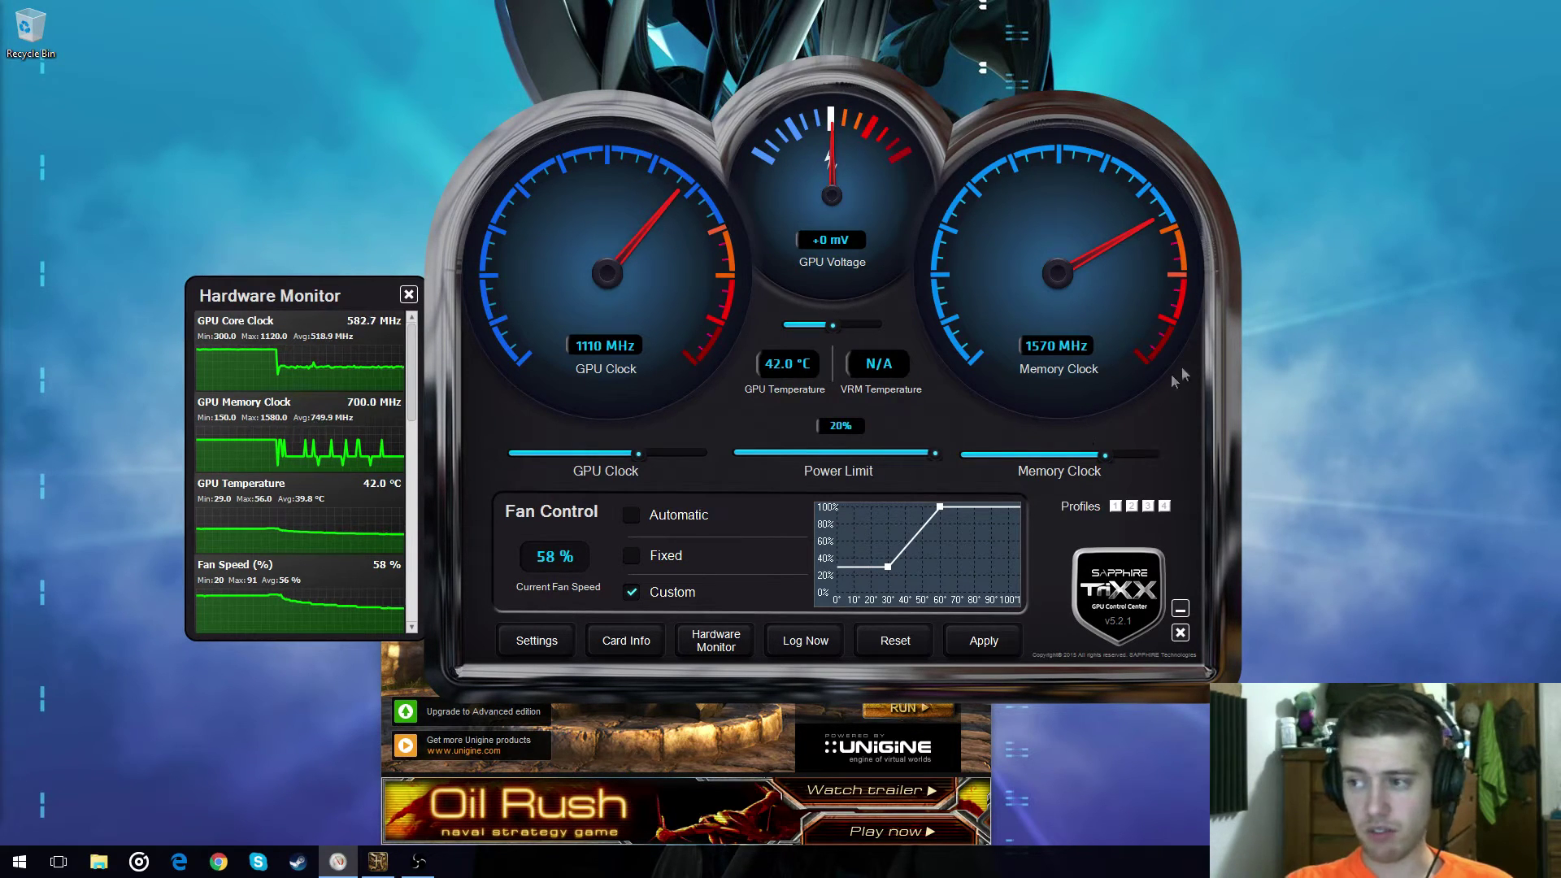
click(1035, 349)
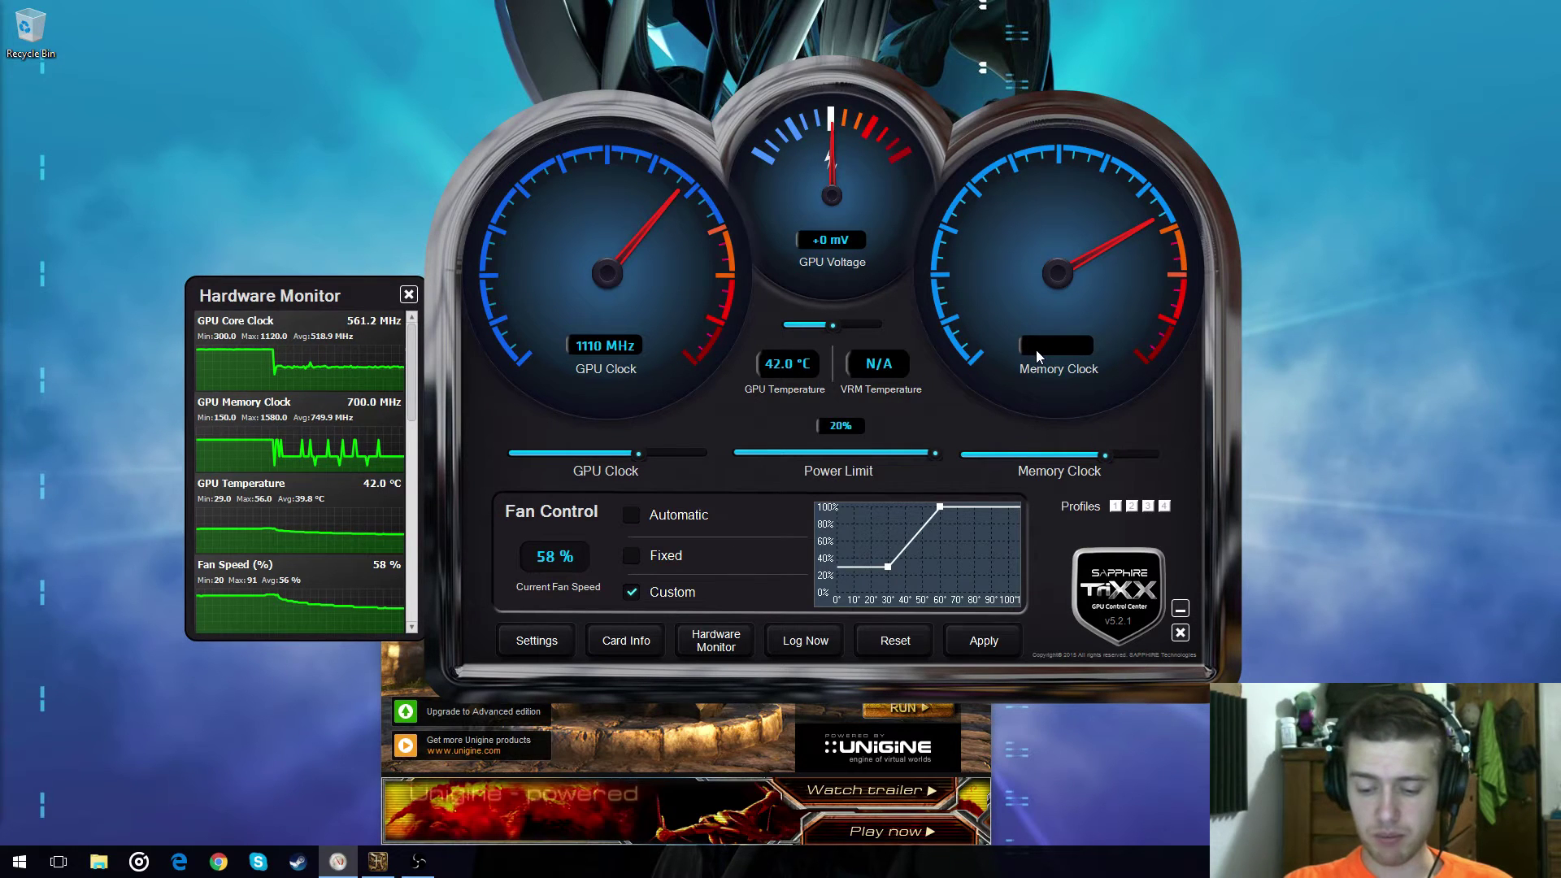
text(1600)
key(Return)
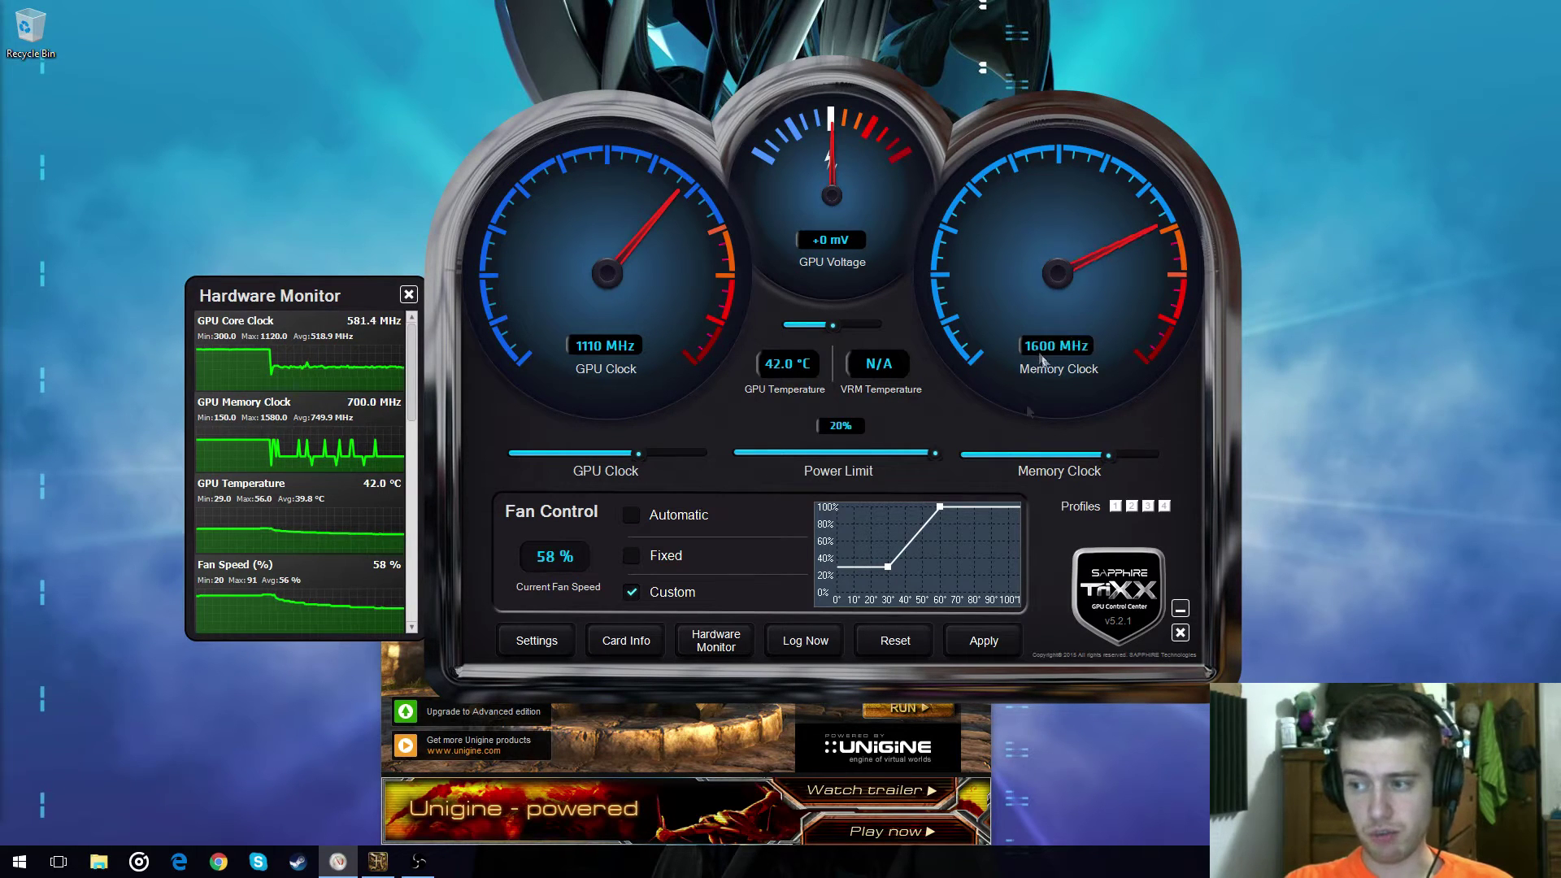
click(964, 647)
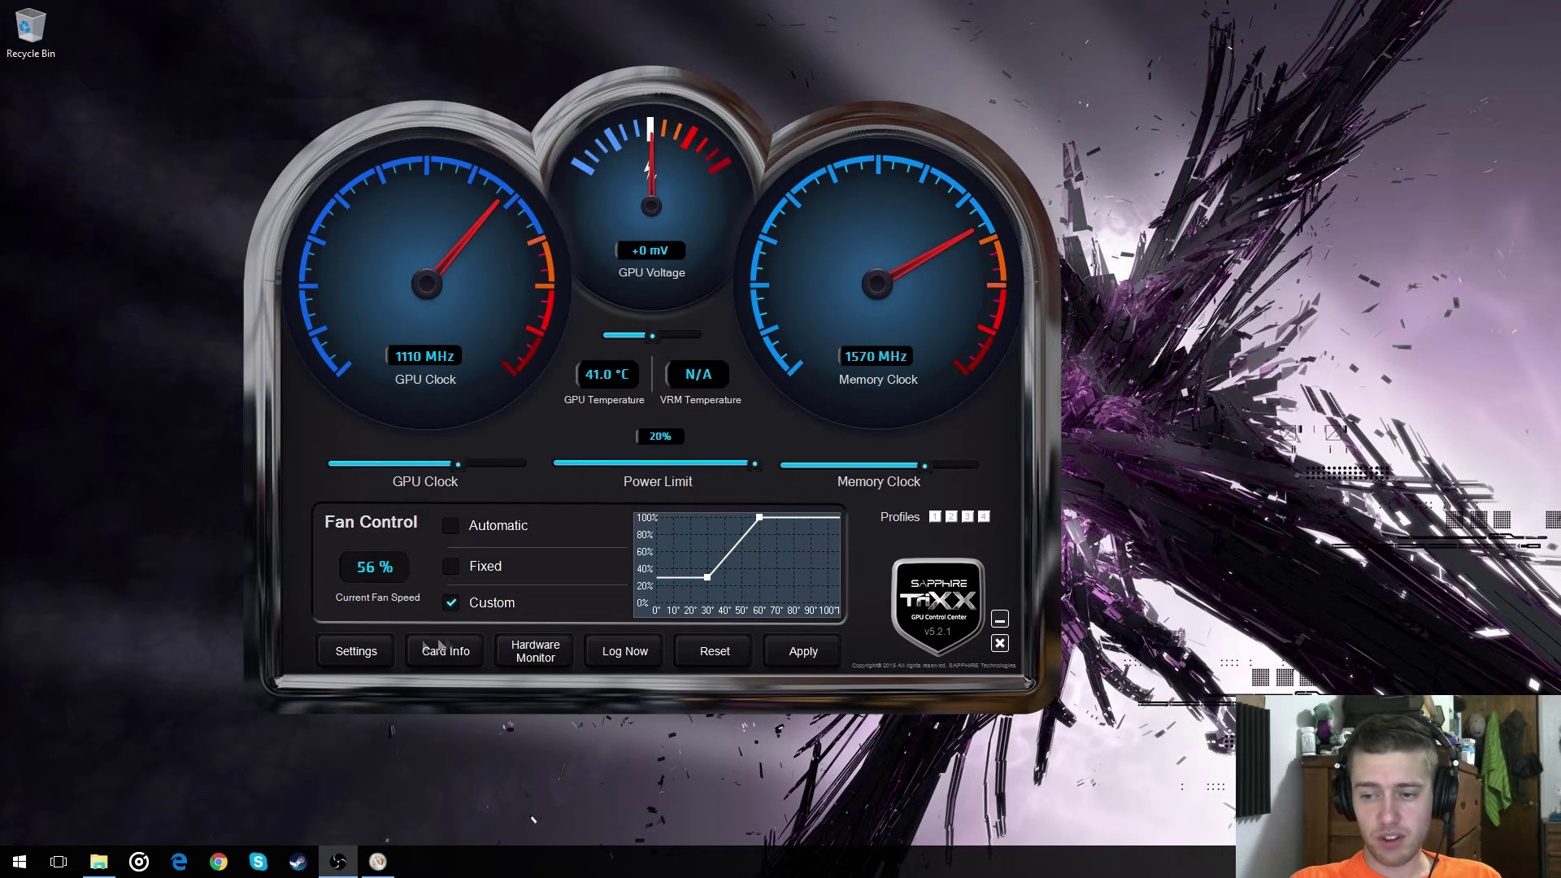
Save the overclock to profile slot 1 in Settings and raise the fan curve start to about 25%
click(385, 652)
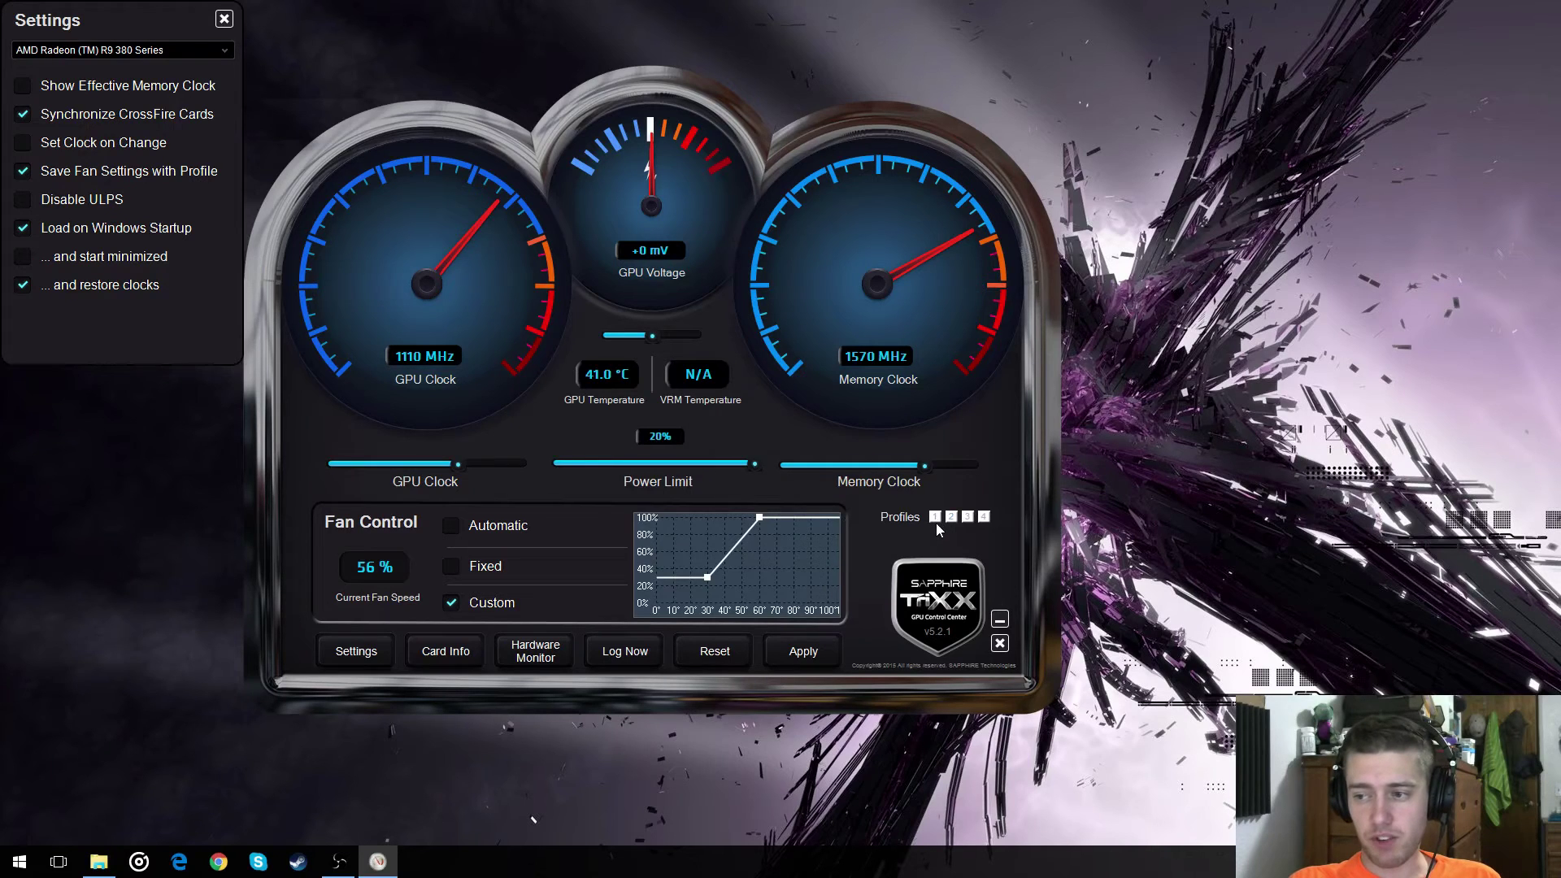
drag(935, 523, 934, 519)
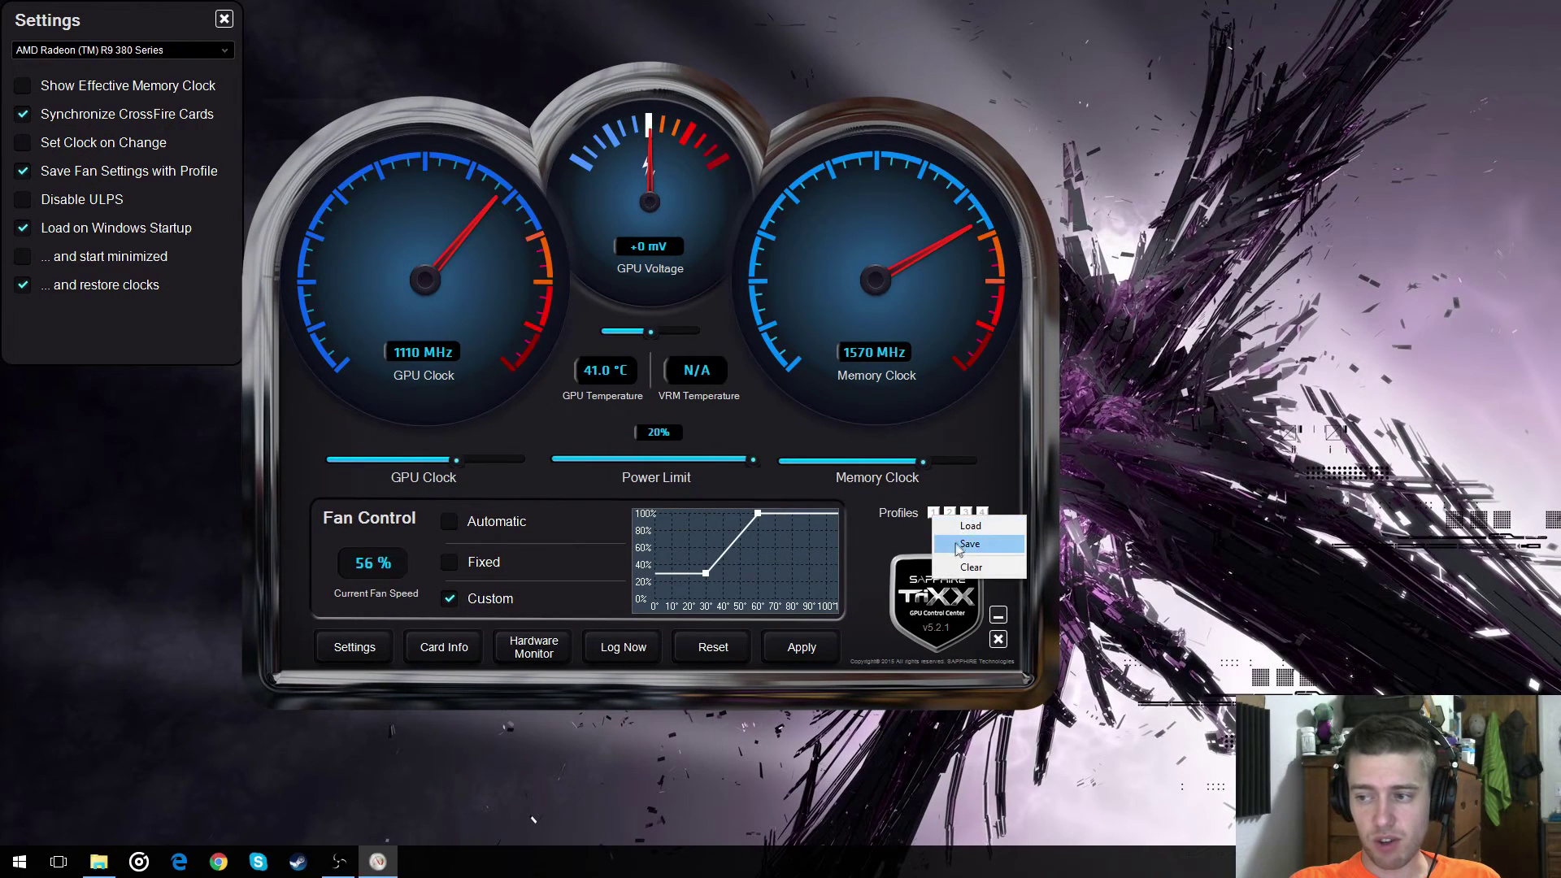
click(956, 544)
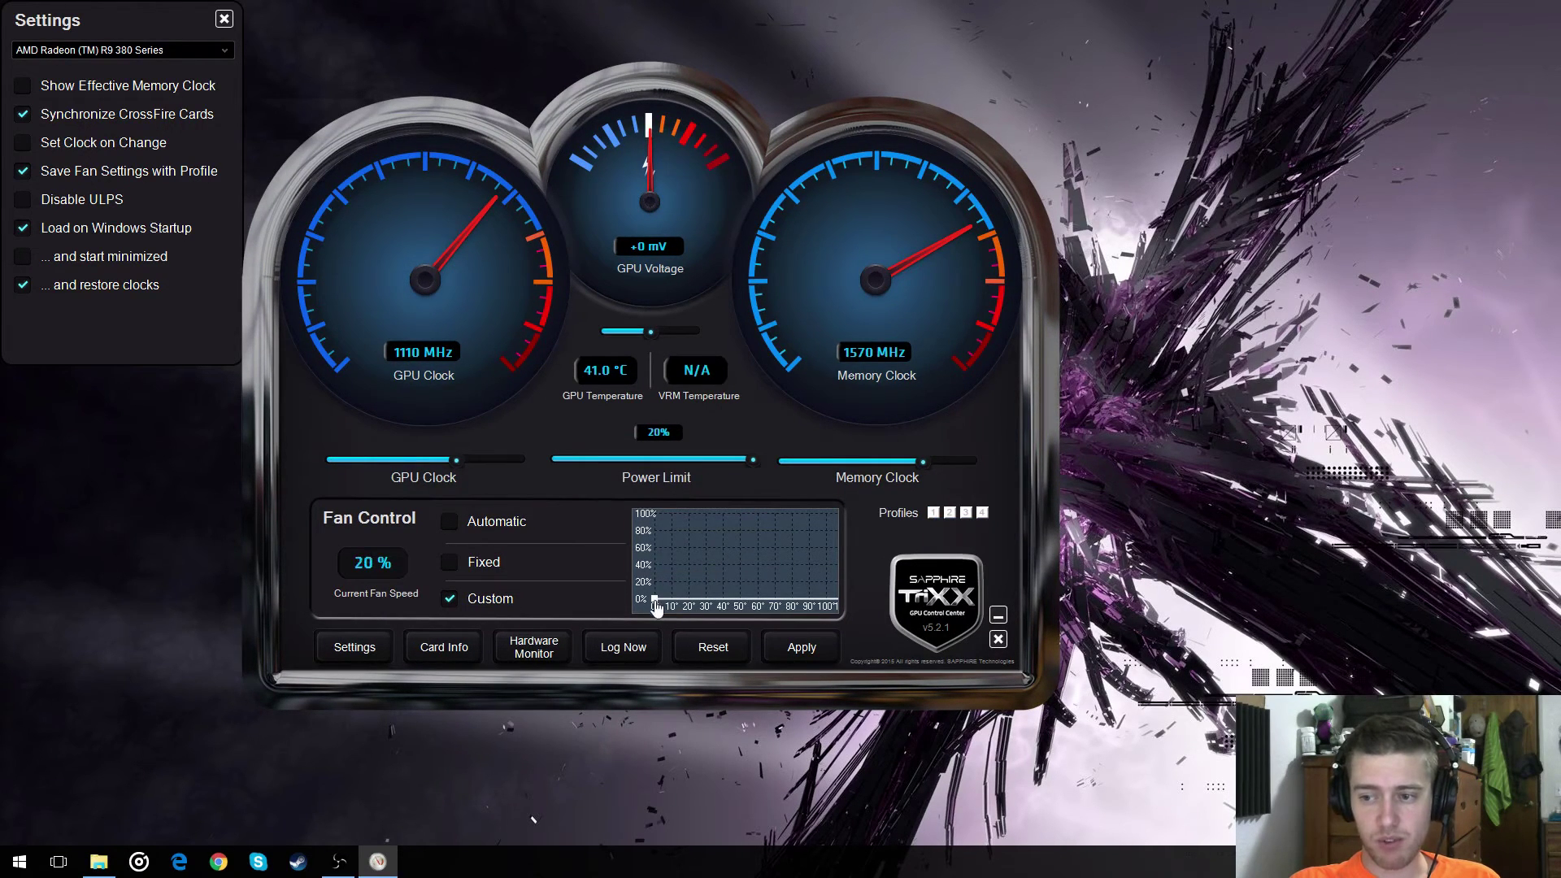
drag(656, 608, 758, 513)
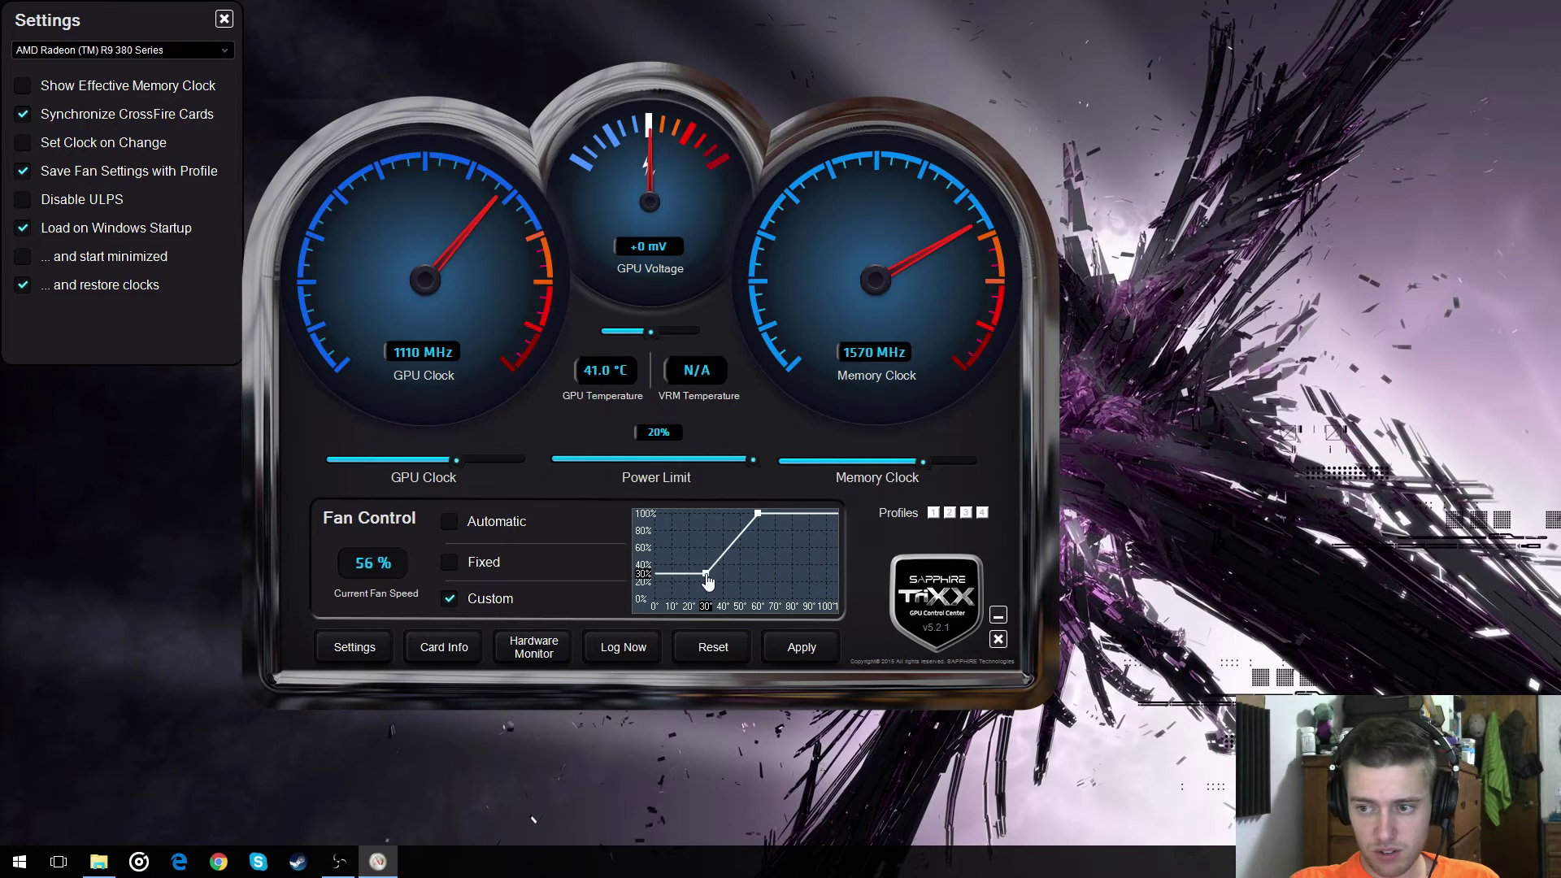
Re-save and reload profile slot 1, then set the fan curve's first point to about 34%
click(933, 513)
click(960, 565)
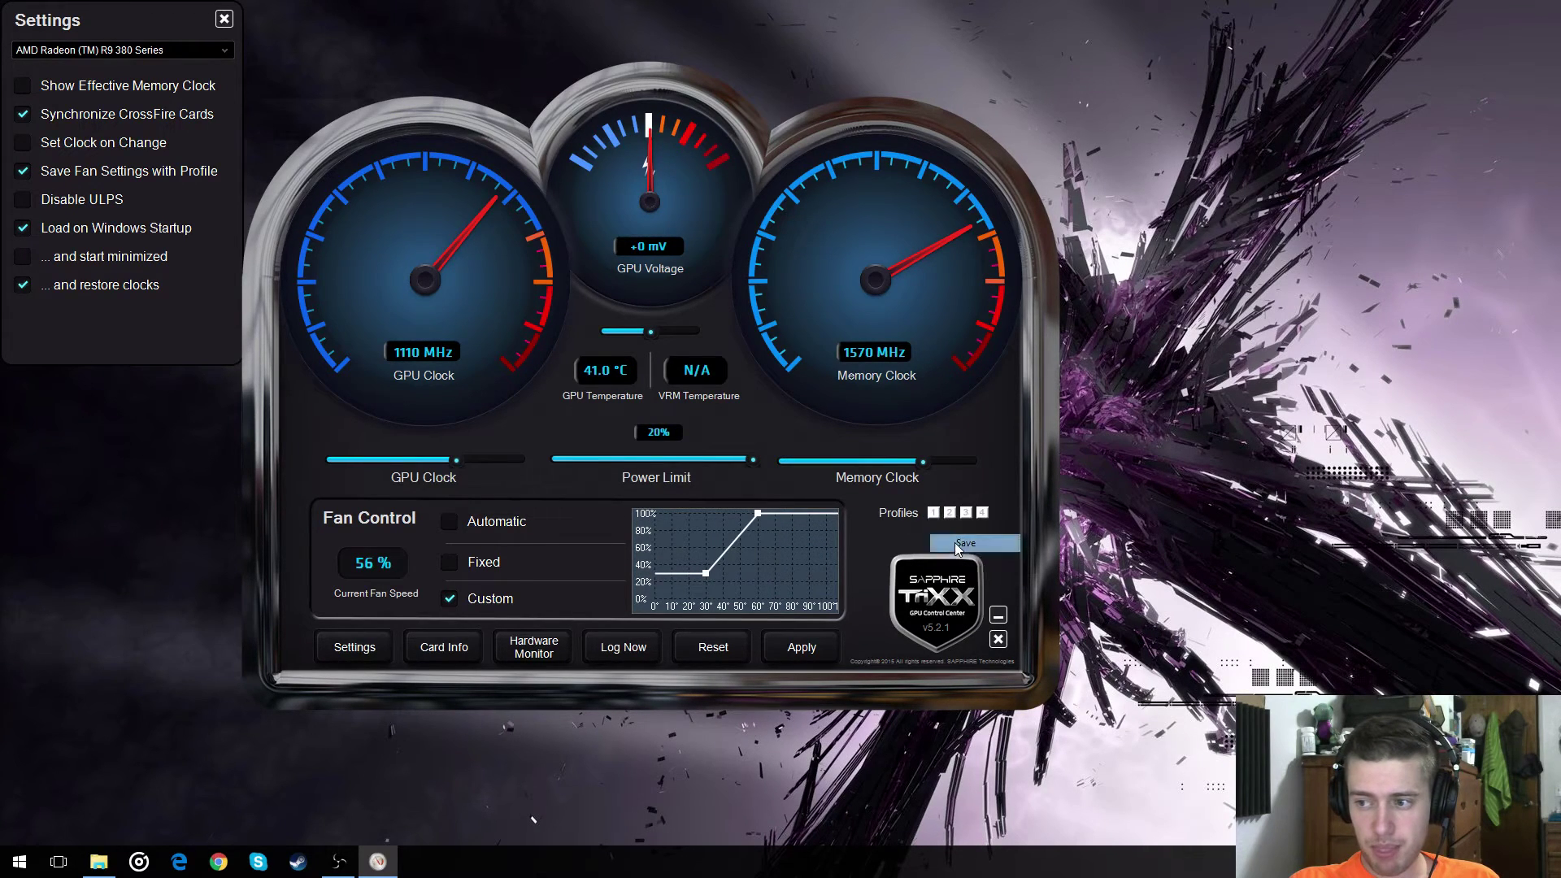
click(940, 513)
click(955, 520)
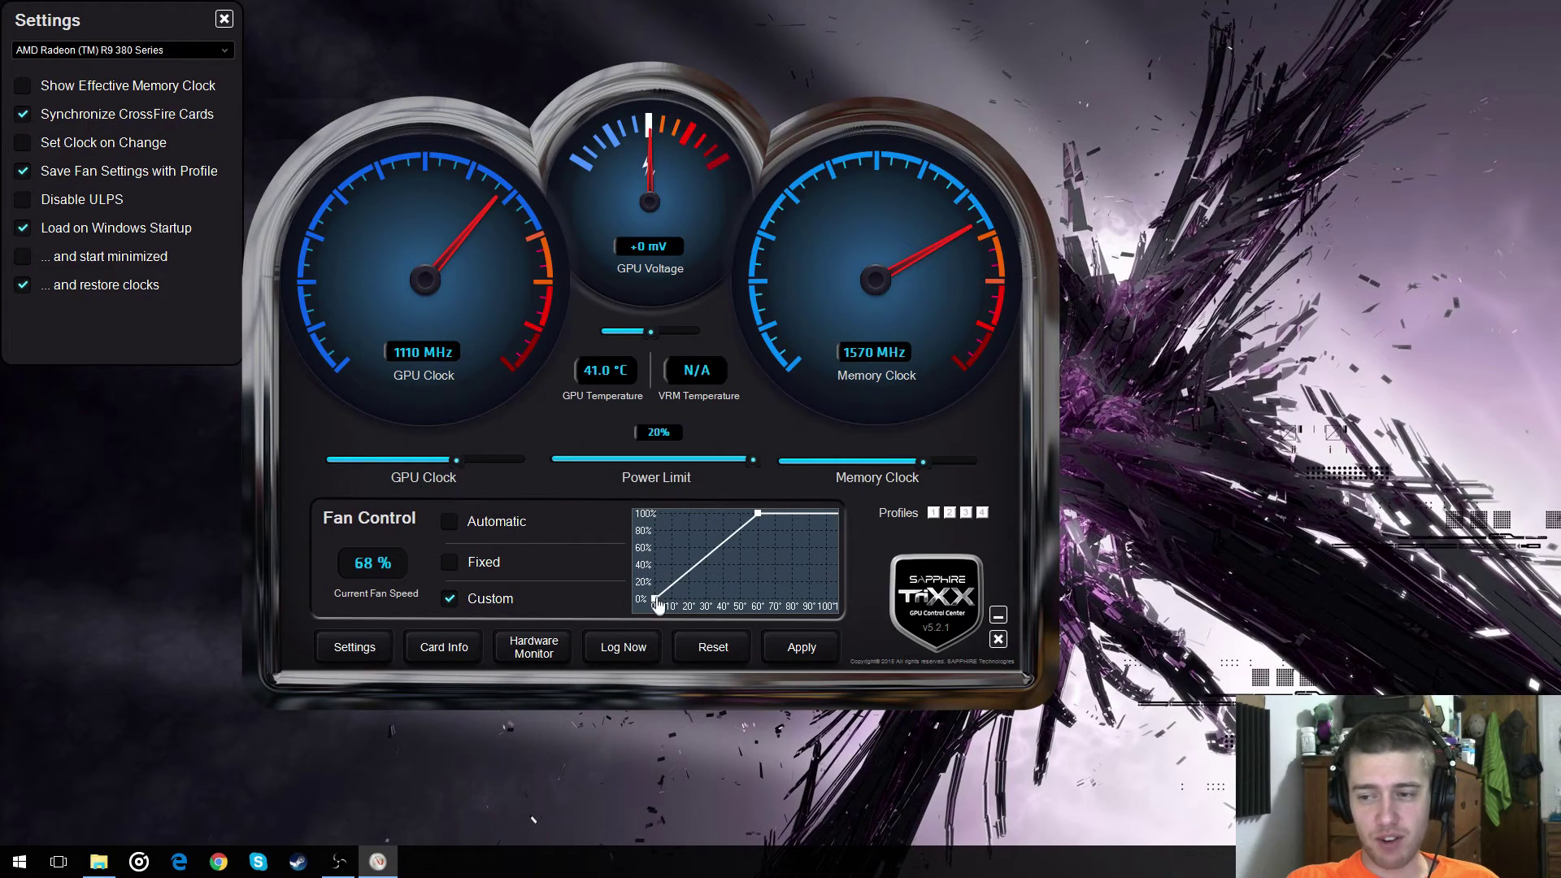
drag(655, 600, 706, 575)
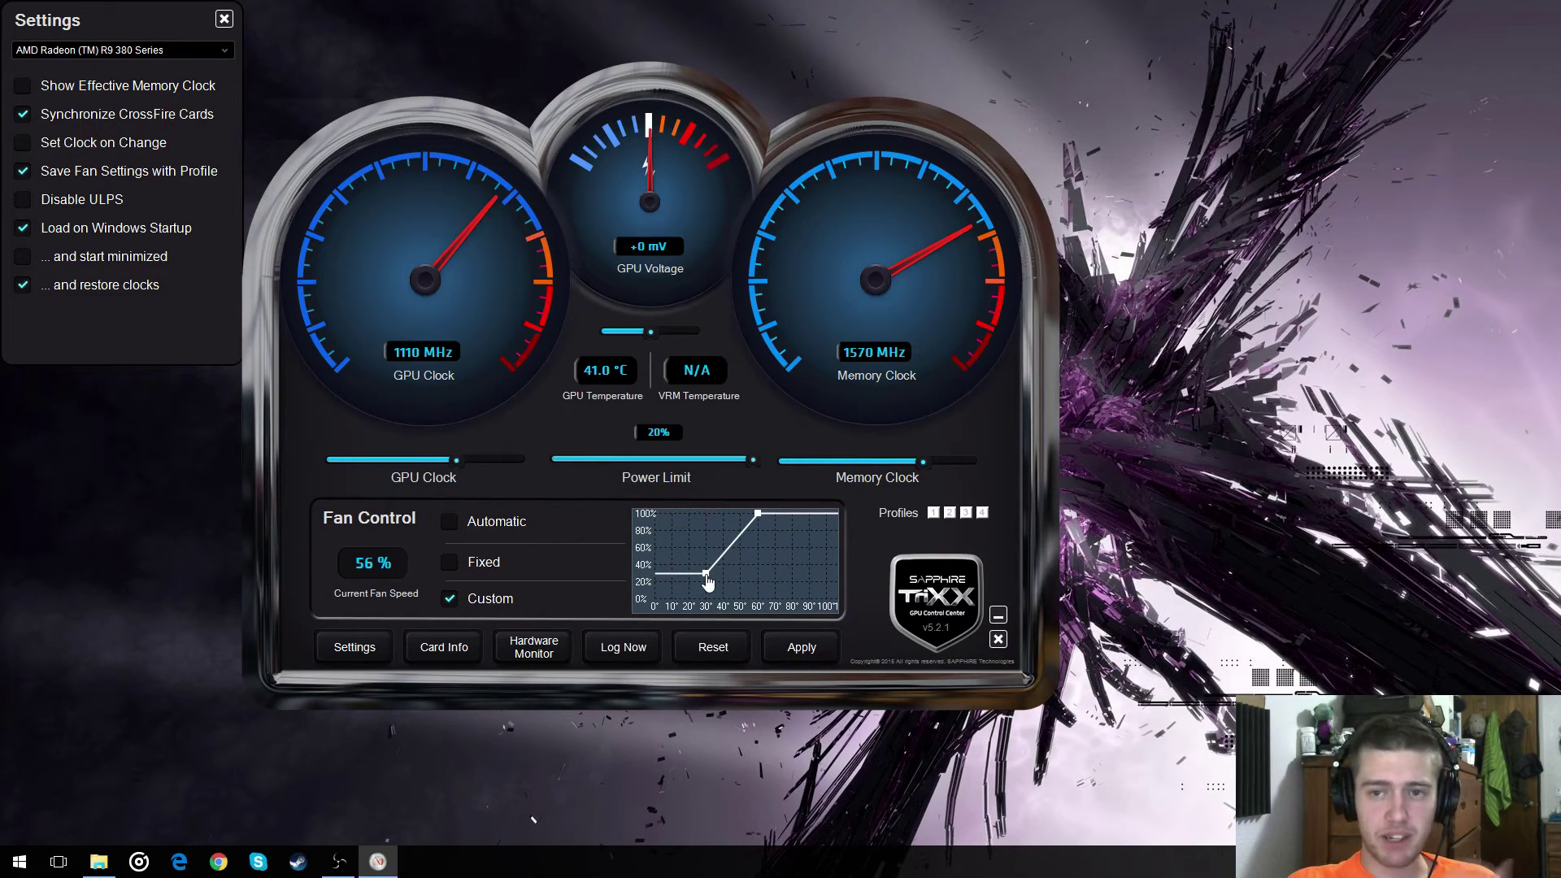
Close the settings panel and raise the GPU voltage offset from +0 to +11 mV
click(224, 18)
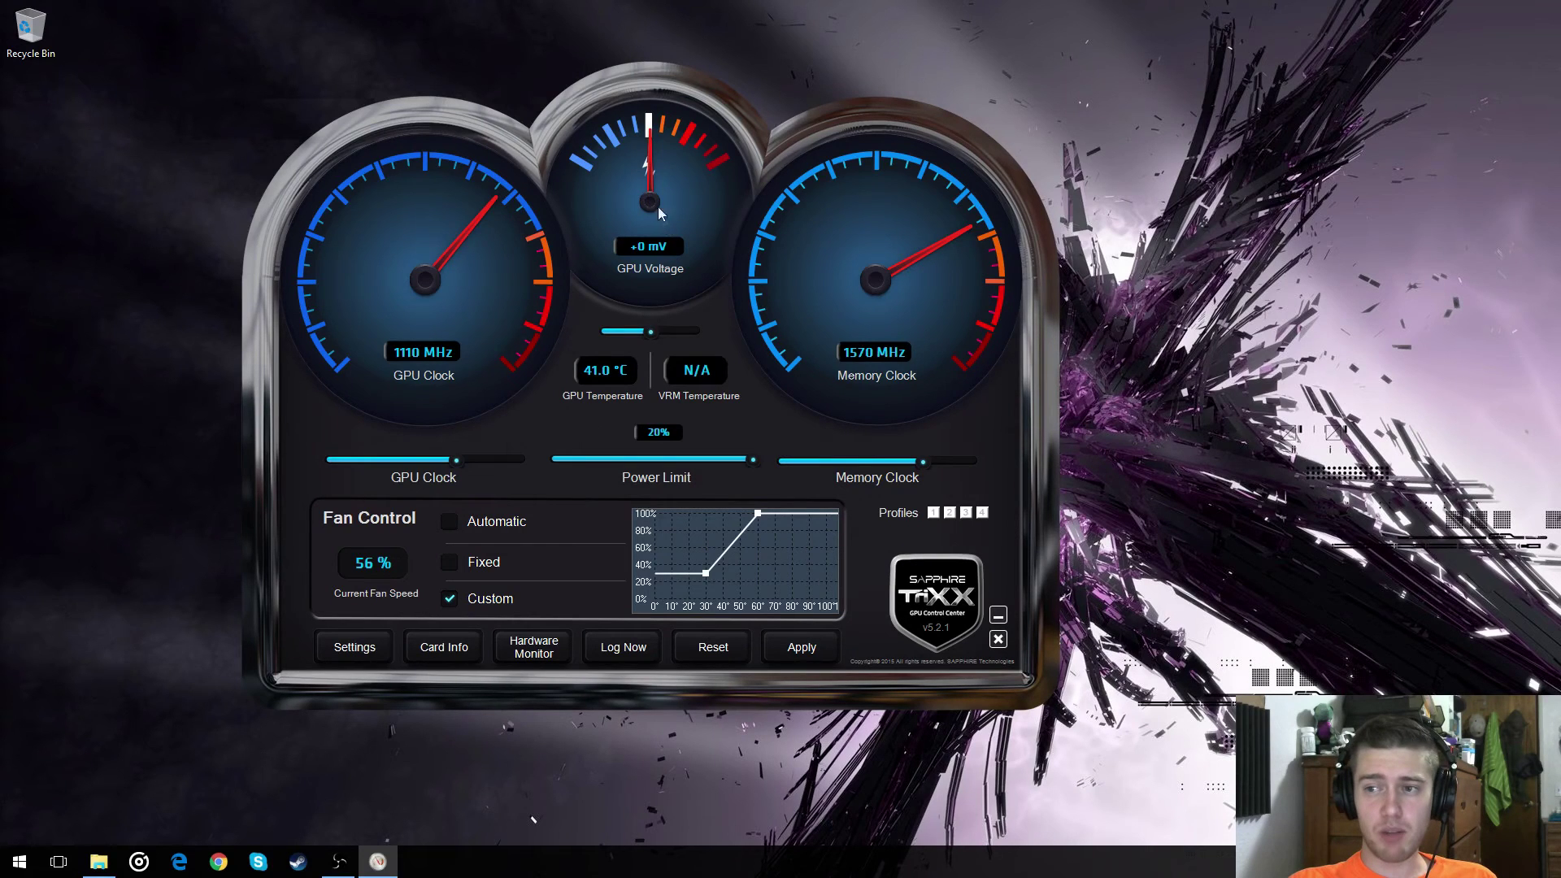
drag(649, 341, 654, 337)
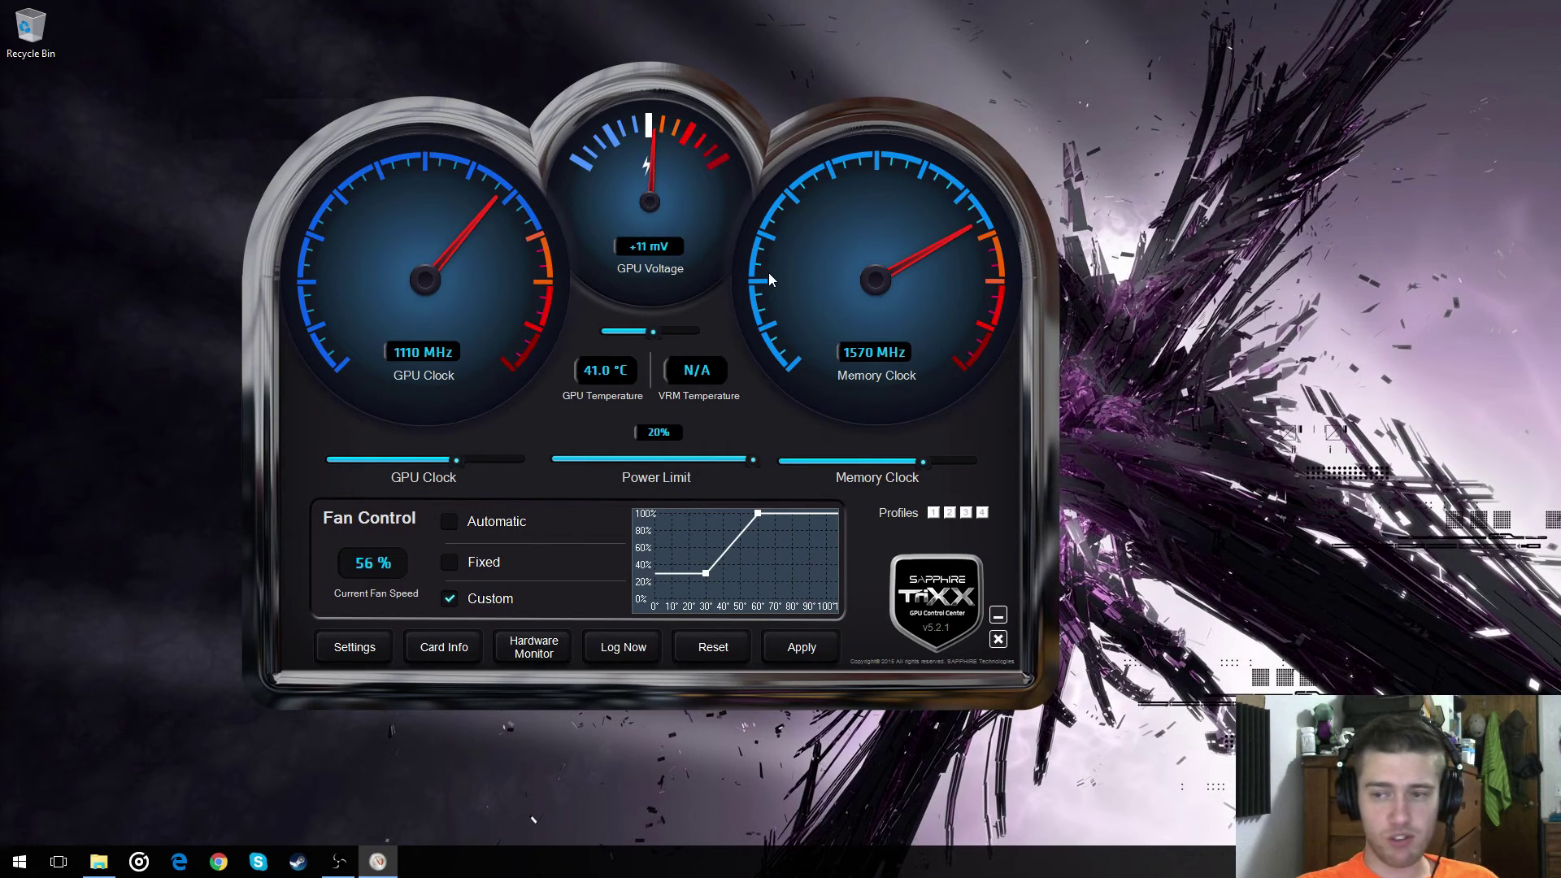